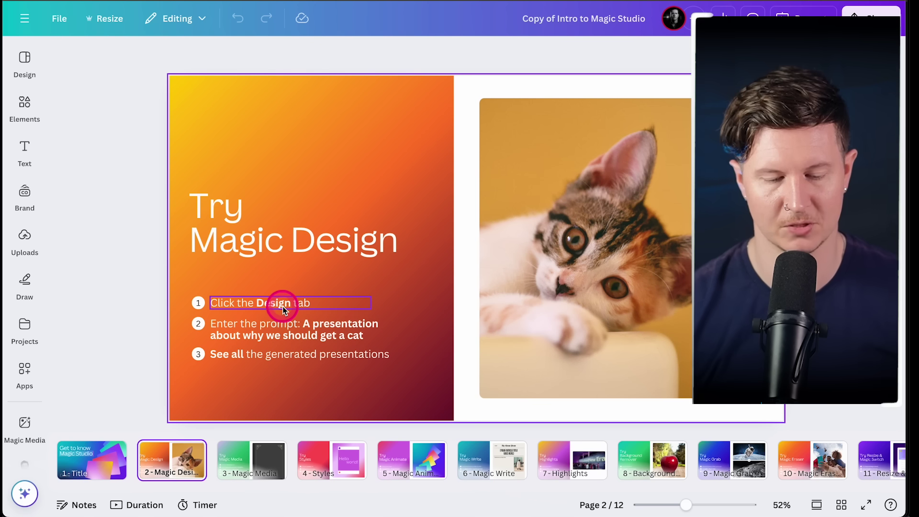
Step: Generate Magic Design results from a prompt about the need to adopt AI
{"action": "left_click", "coordinate": [26, 71]}
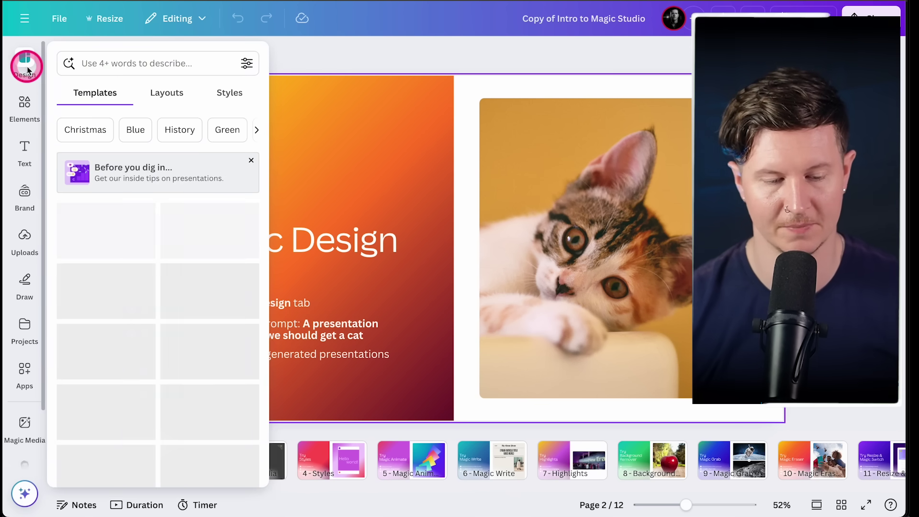
{"action": "left_click", "coordinate": [423, 205]}
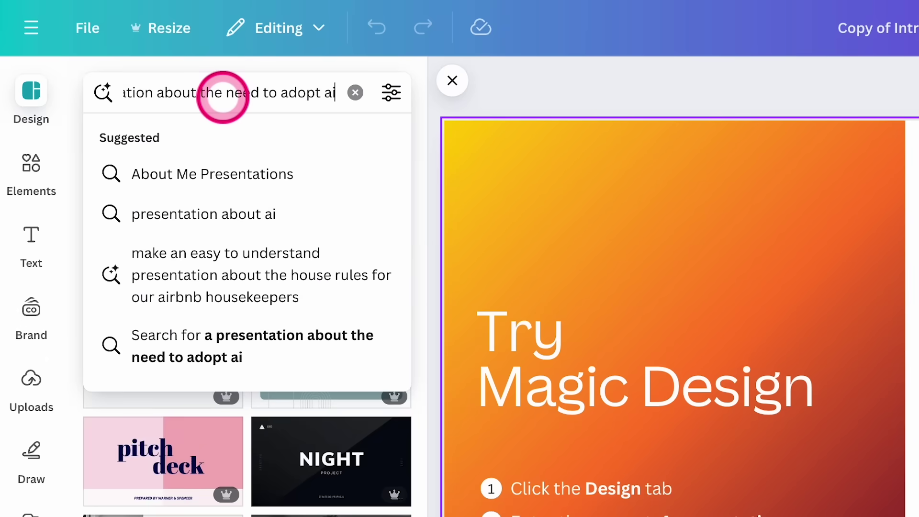
{"action": "key", "text": "Return"}
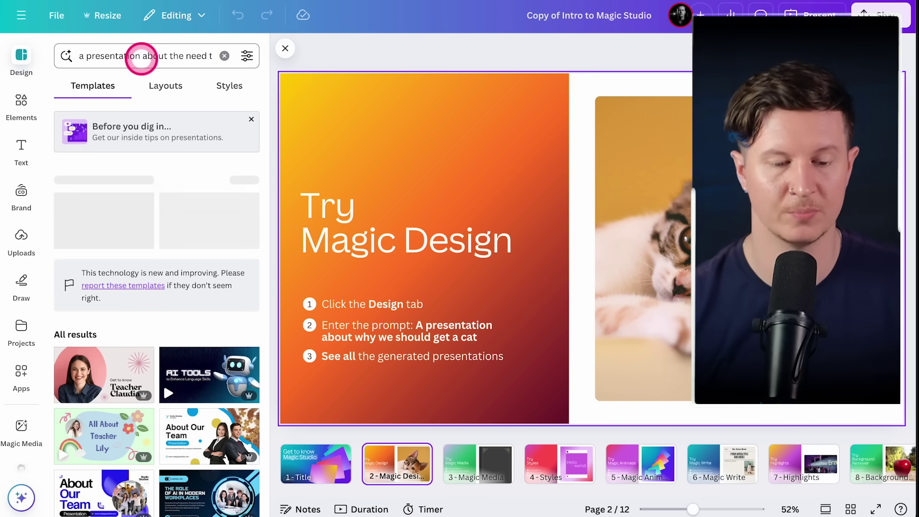
Step: Check the result filters, then preview the 7-page Magic Design template
{"action": "left_click", "coordinate": [248, 58]}
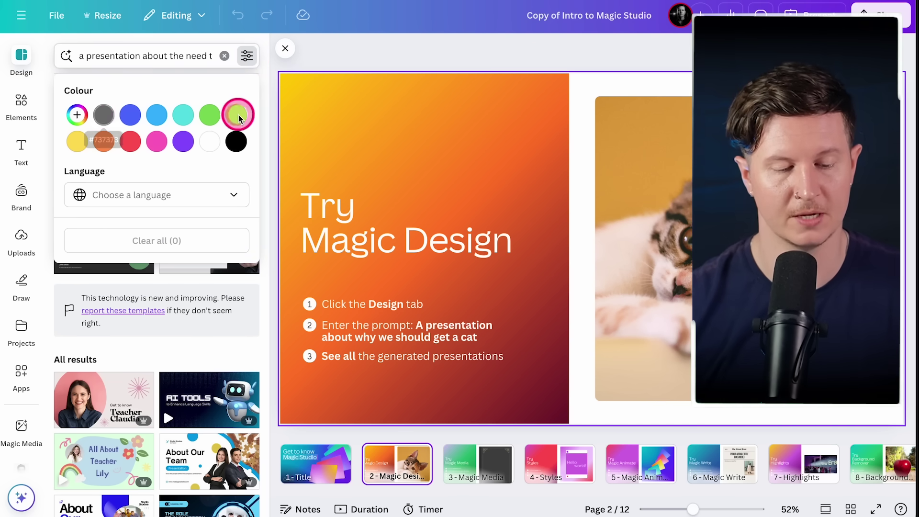
{"action": "left_click", "coordinate": [262, 170]}
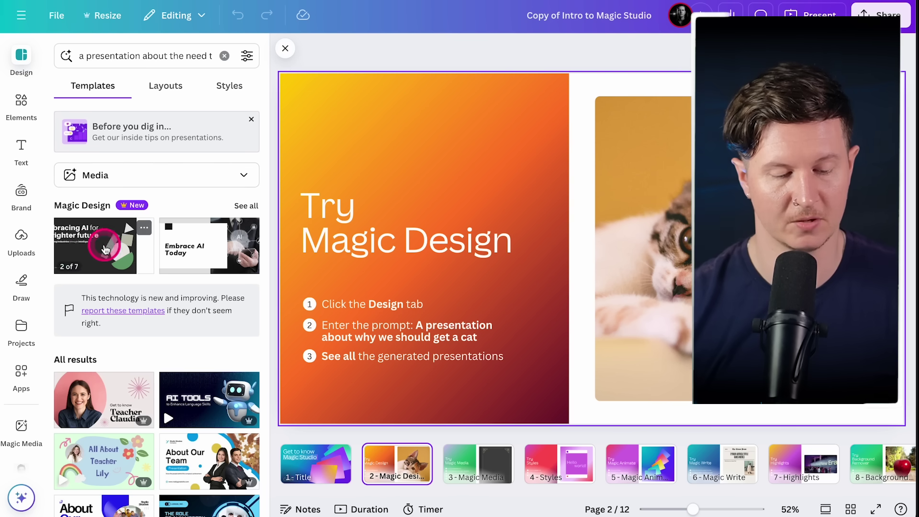
{"action": "left_click", "coordinate": [114, 250]}
{"action": "left_click", "coordinate": [115, 252]}
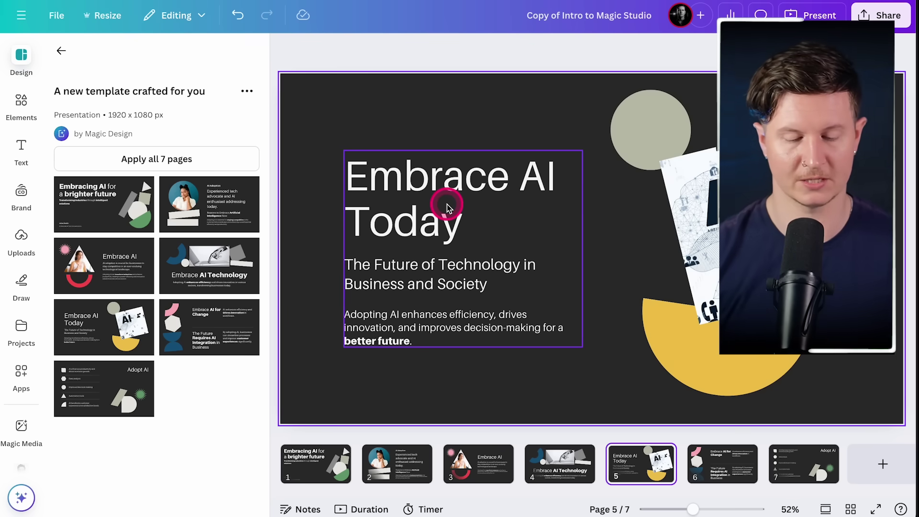
Step: Apply all 7 Embracing AI pages and browse from the Adopt AI slide back to the first slide
{"action": "left_click", "coordinate": [808, 472]}
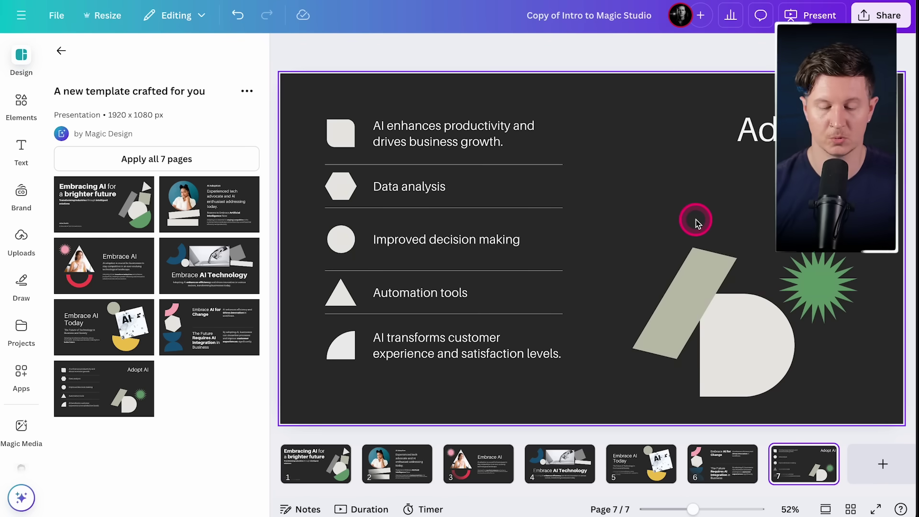
{"action": "left_click", "coordinate": [713, 178]}
{"action": "left_click", "coordinate": [199, 44]}
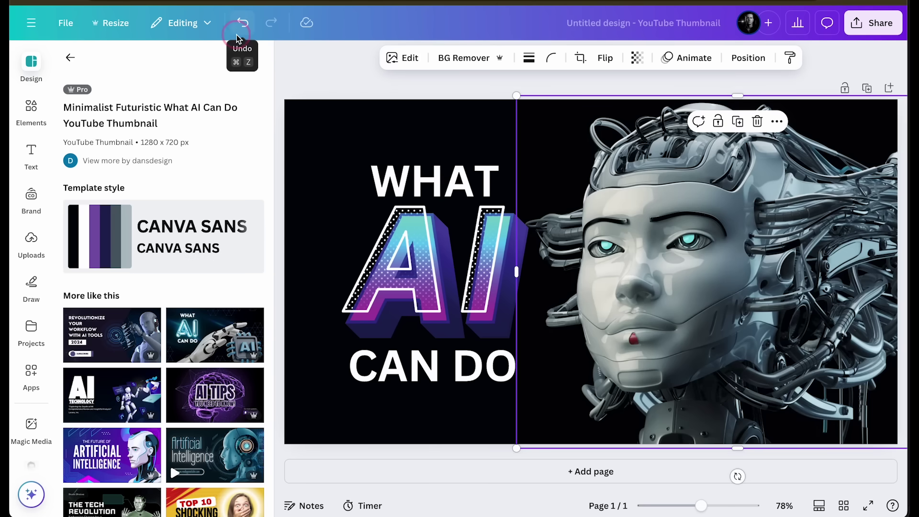
Step: Browse the 'youtube thumbnail about canva' results and try the AI Tips thumbnail template
{"action": "scroll", "coordinate": [118, 374], "scroll_direction": "down", "scroll_amount": 3}
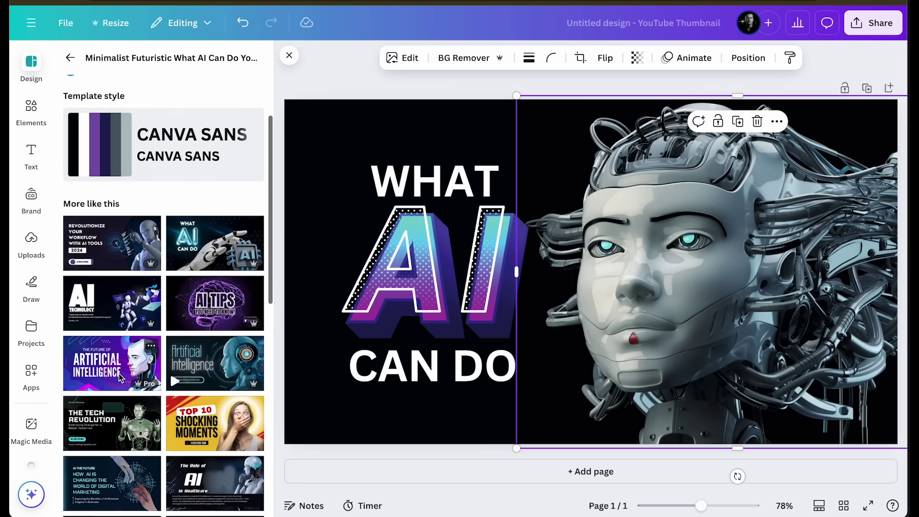
{"action": "scroll", "coordinate": [118, 373], "scroll_direction": "down", "scroll_amount": 1}
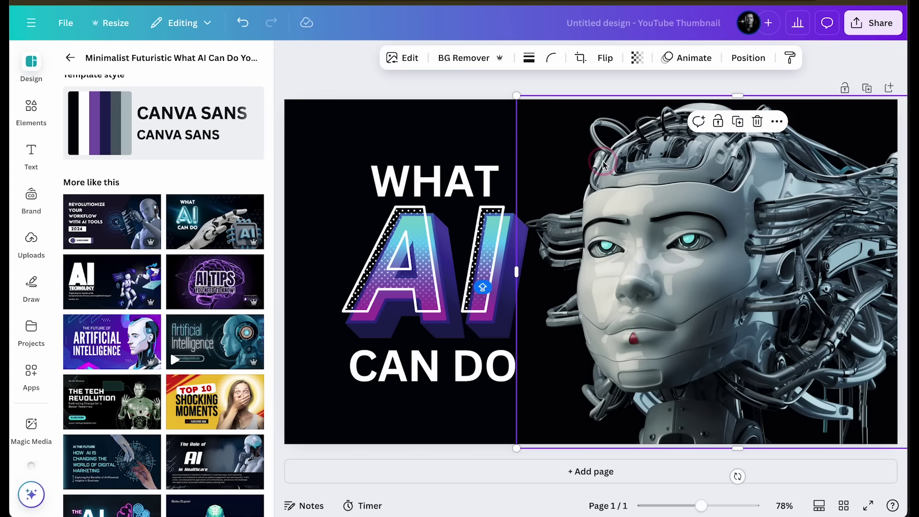
{"action": "scroll", "coordinate": [165, 359], "scroll_direction": "down", "scroll_amount": 5}
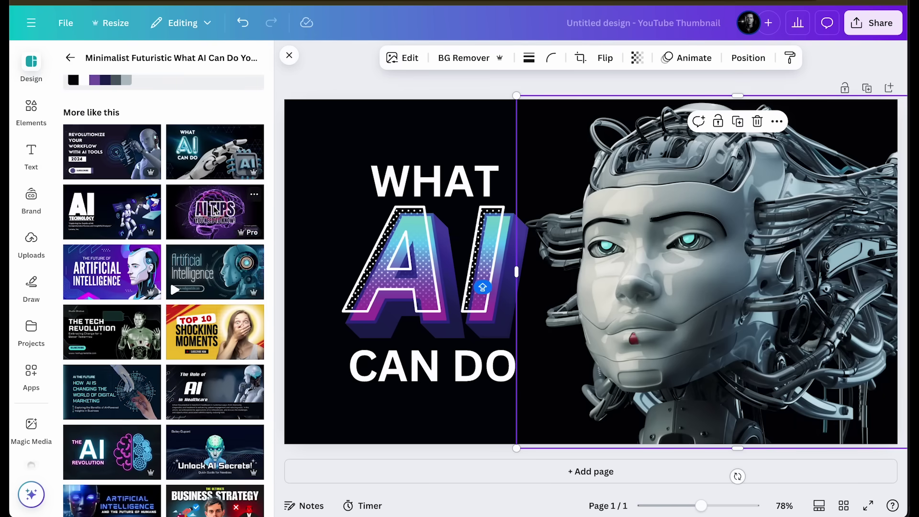
{"action": "left_click", "coordinate": [213, 205]}
{"action": "left_click", "coordinate": [360, 233]}
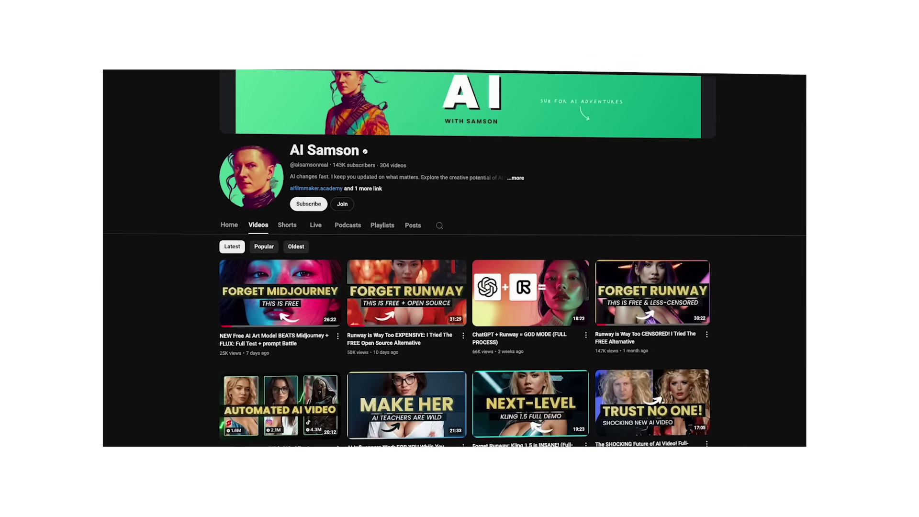
{"action": "scroll", "coordinate": [459, 258], "scroll_direction": "down", "scroll_amount": 3}
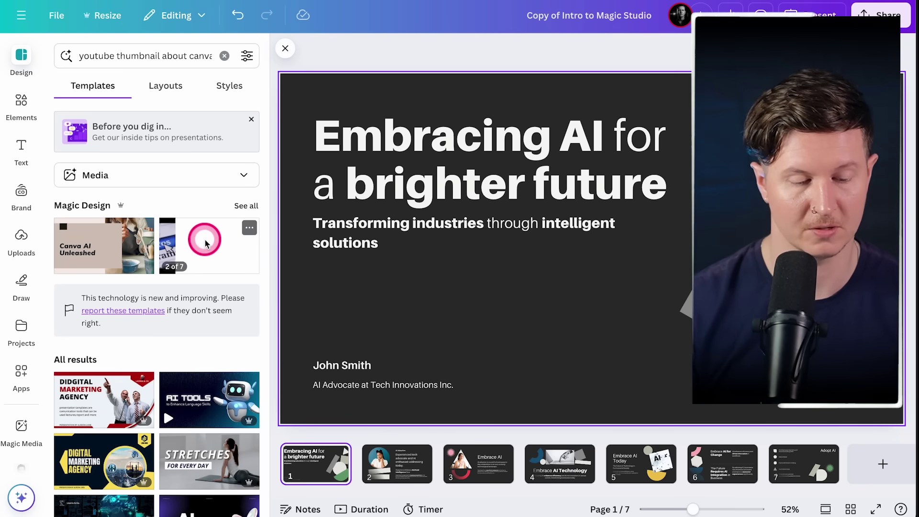
Step: Apply the Turquoise Organic Mental Health template from an Instagram mental health search, previewing page 4
{"action": "left_click", "coordinate": [189, 174]}
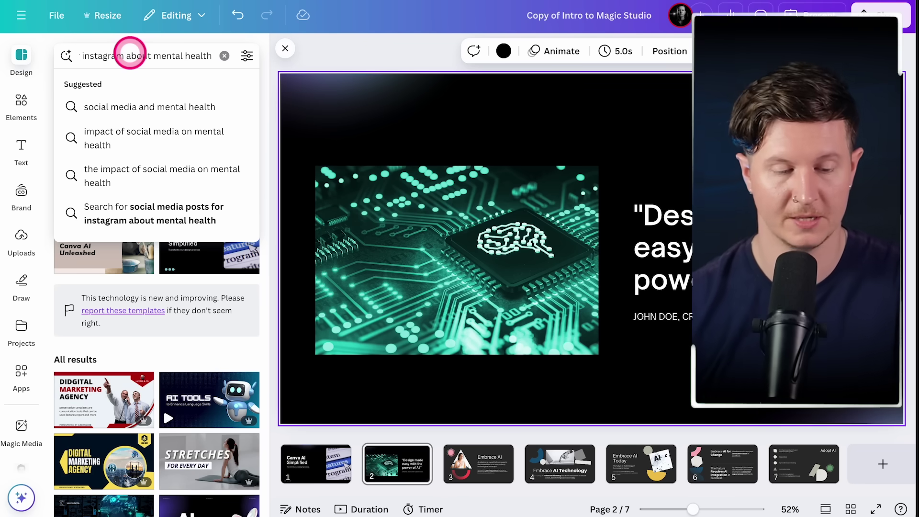
{"action": "key", "text": "Return"}
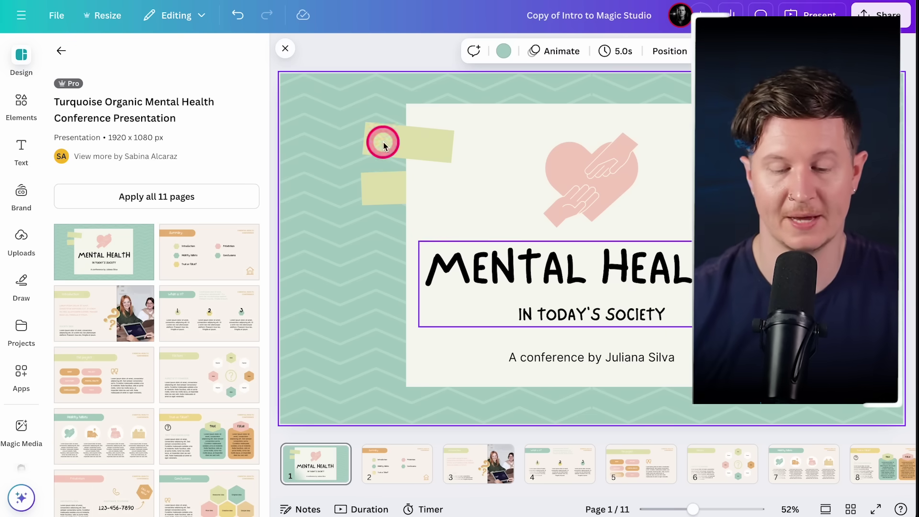
{"action": "left_click", "coordinate": [565, 467]}
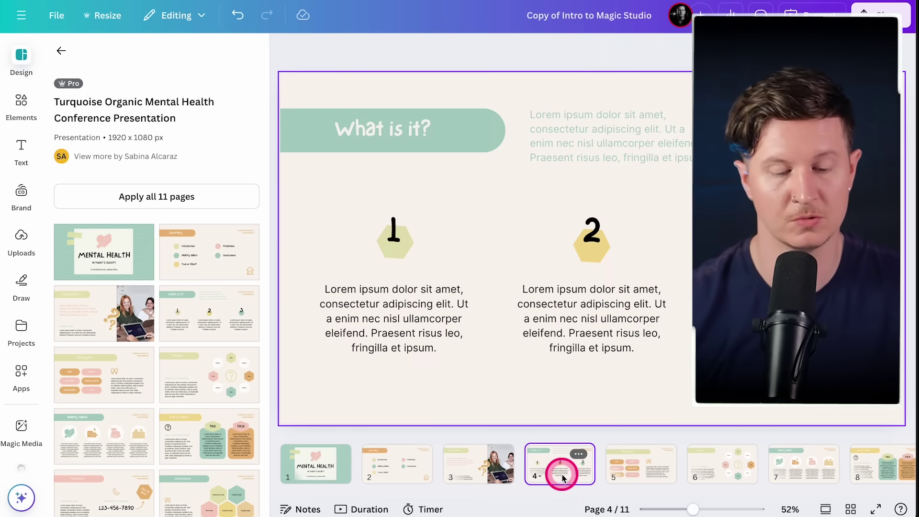
{"action": "left_click", "coordinate": [327, 447]}
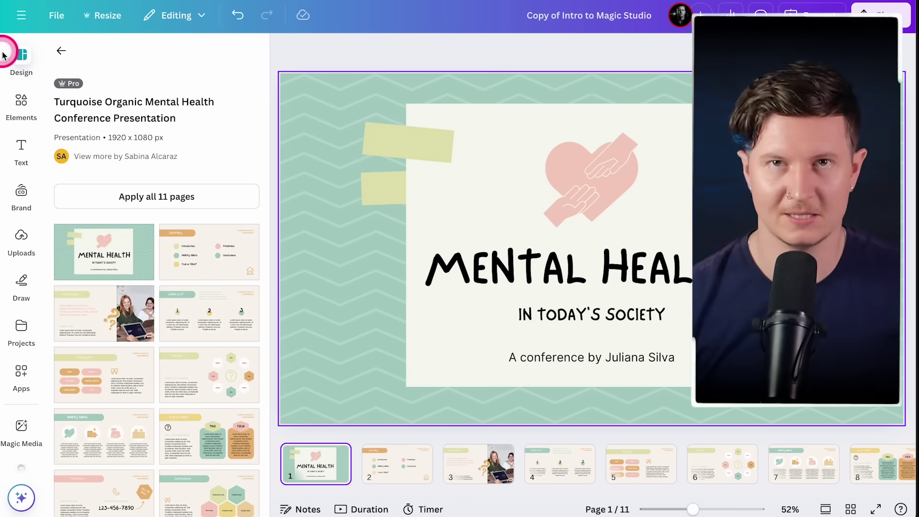
Step: Copy and resize the deck to Instagram Story and Instagram Post (4:5), then open the copies
{"action": "left_click", "coordinate": [105, 24]}
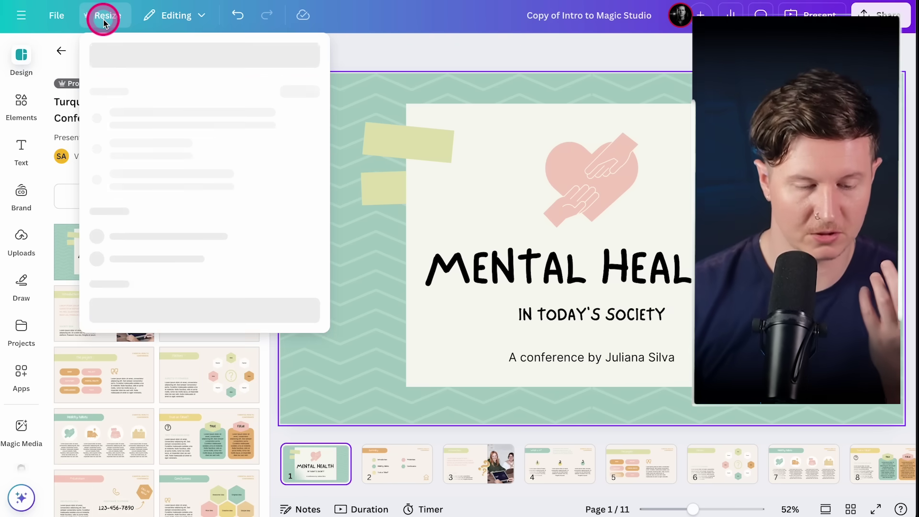
{"action": "left_click", "coordinate": [97, 155]}
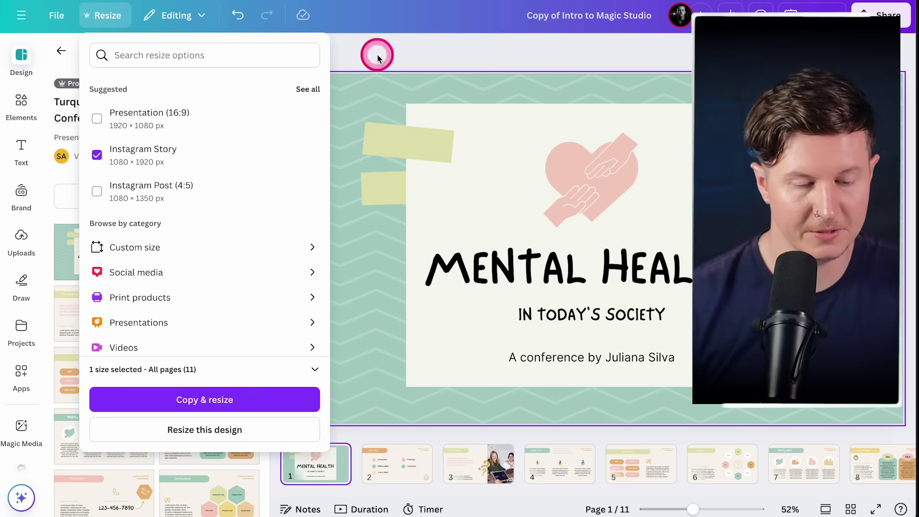
{"action": "left_click", "coordinate": [96, 192]}
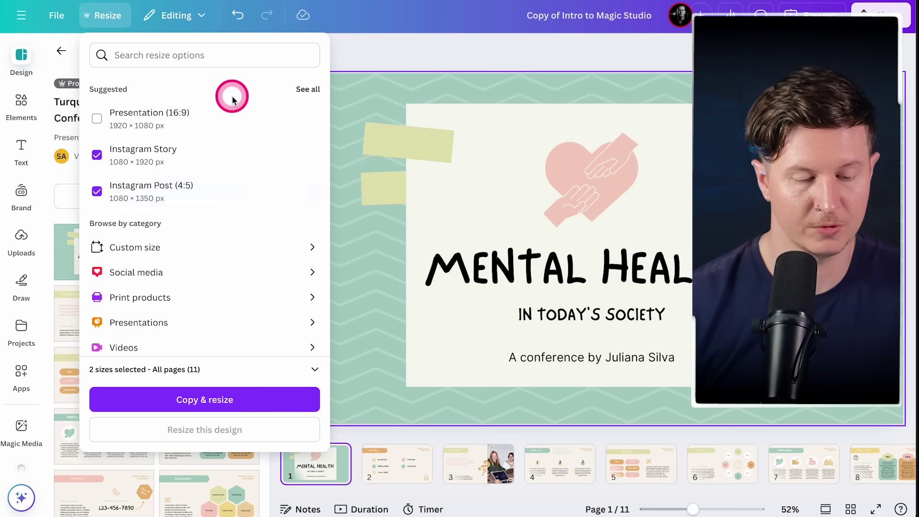
{"action": "left_click", "coordinate": [196, 400]}
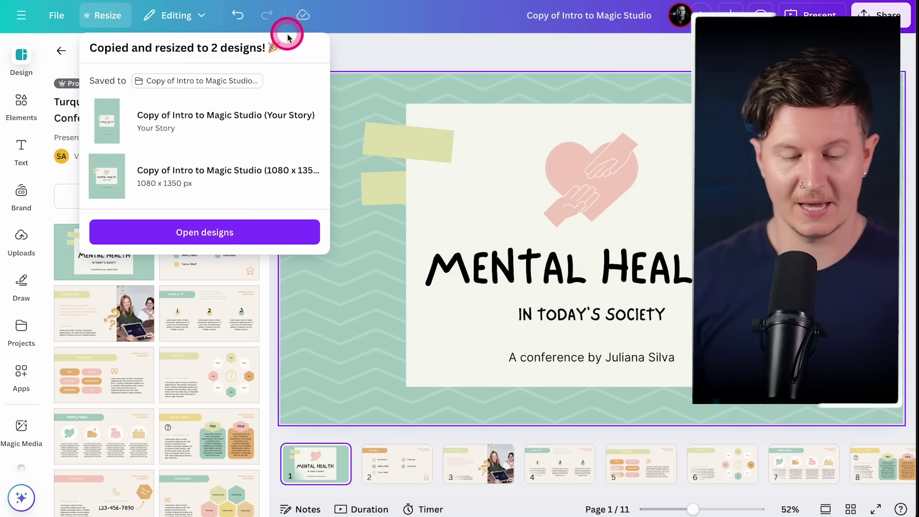
{"action": "left_click", "coordinate": [213, 232]}
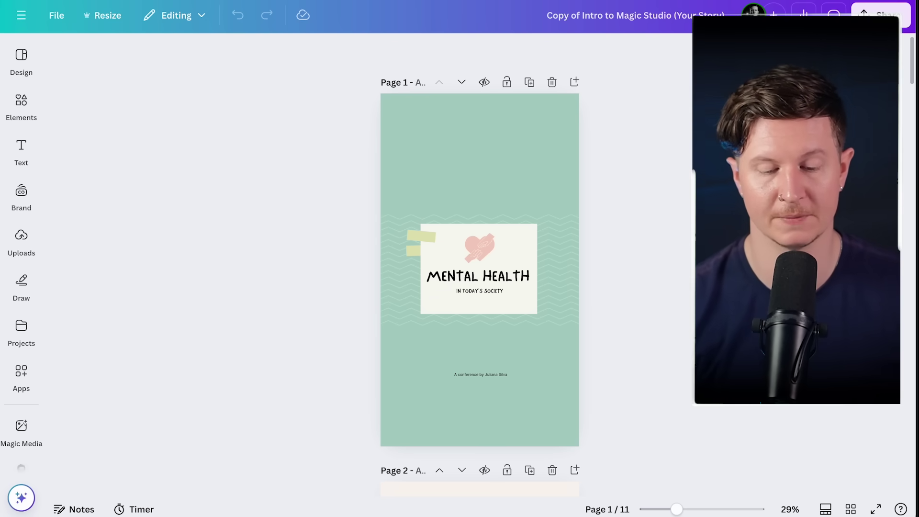
Step: Stretch the zigzag background in the Story copy to fill the page behind the title
{"action": "left_click", "coordinate": [540, 273]}
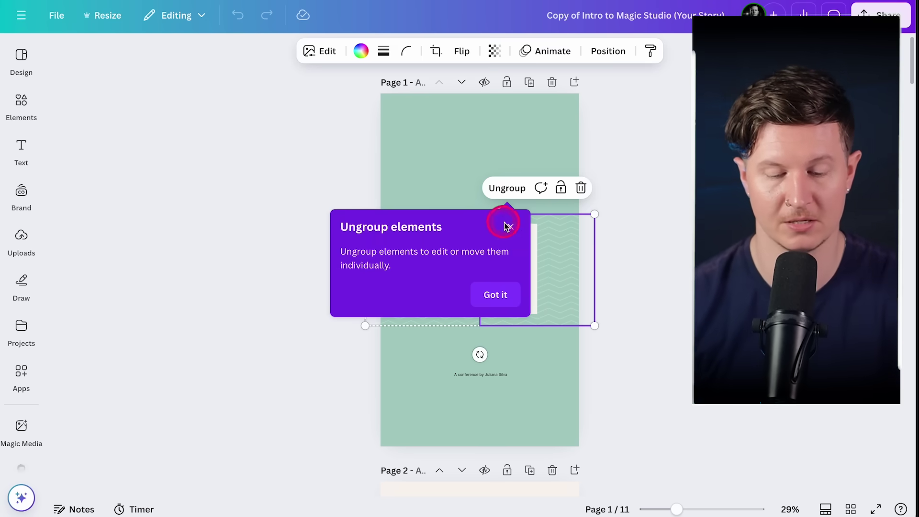
{"action": "left_click", "coordinate": [510, 235]}
{"action": "left_click_drag", "start_coordinate": [595, 214], "coordinate": [711, 137]}
{"action": "key", "text": "Escape"}
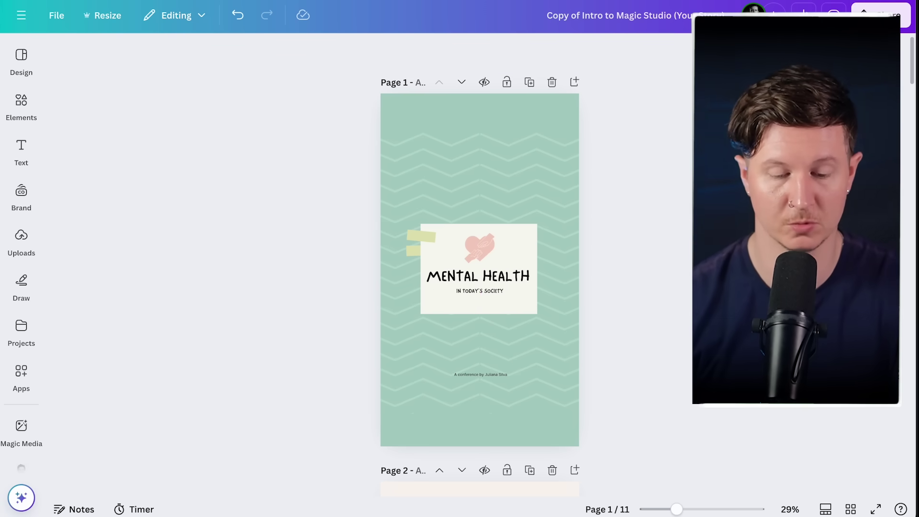
{"action": "left_click", "coordinate": [488, 292]}
{"action": "key", "text": "Escape"}
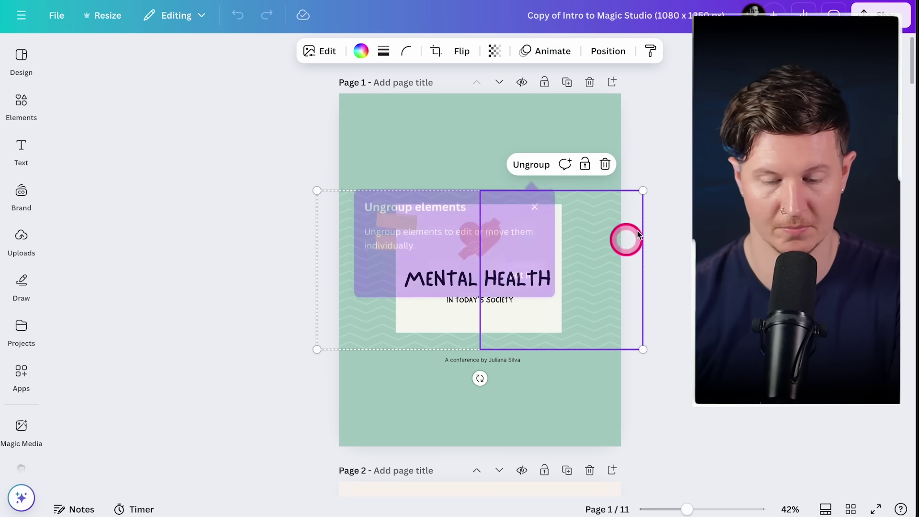
{"action": "left_click_drag", "start_coordinate": [644, 198], "coordinate": [706, 143]}
{"action": "key", "text": "Escape"}
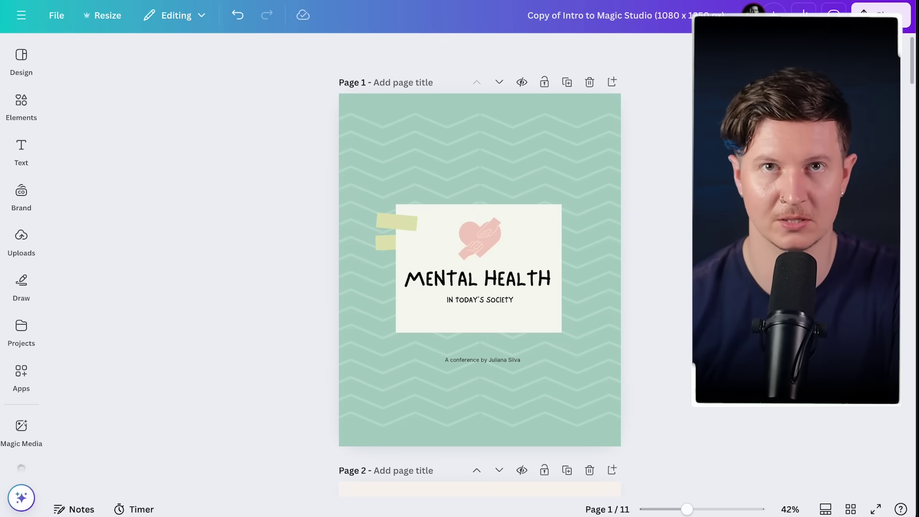
Step: Switch to the 1080×1350 Post copy and adjust its zigzag background the same way
{"action": "left_click", "coordinate": [137, 165]}
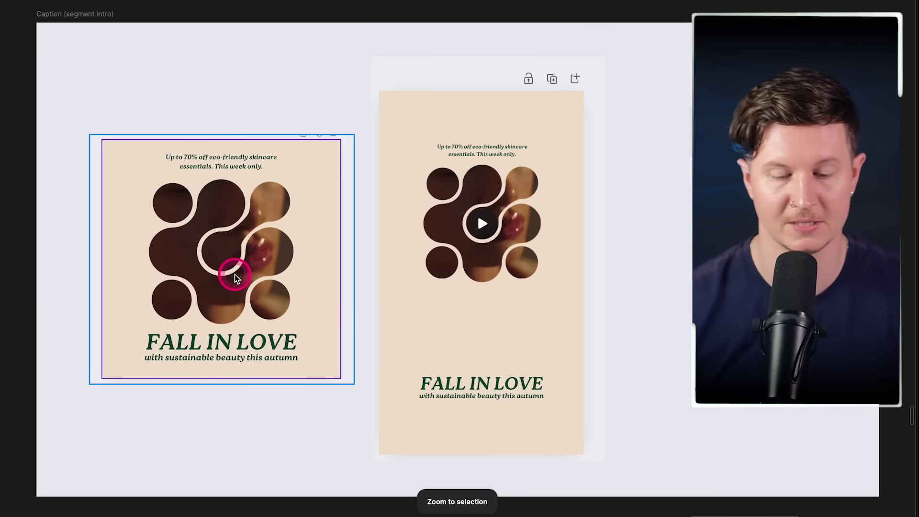
{"action": "left_click", "coordinate": [507, 284]}
{"action": "left_click", "coordinate": [607, 289]}
{"action": "left_click", "coordinate": [589, 277]}
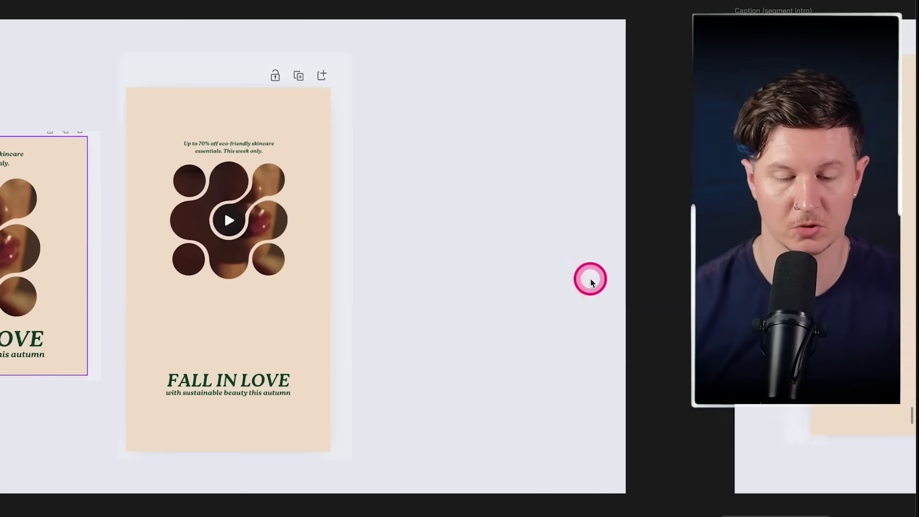
{"action": "left_click", "coordinate": [405, 232]}
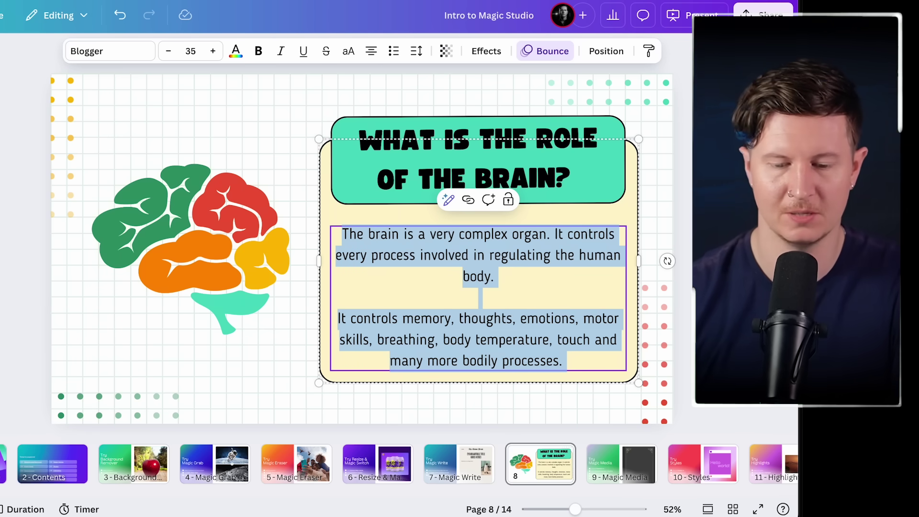
Step: Rewrite the brain description in a more fun tone with Magic Write
{"action": "left_click", "coordinate": [446, 200]}
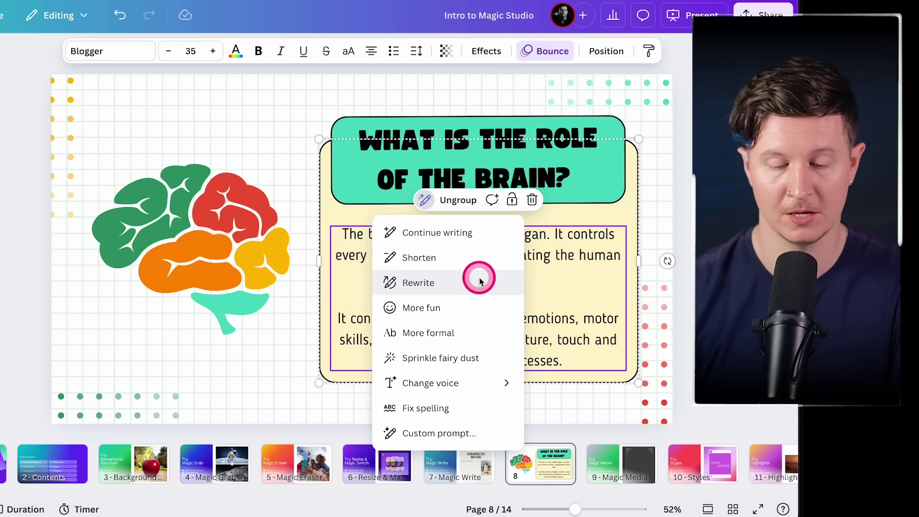
{"action": "left_click", "coordinate": [470, 312]}
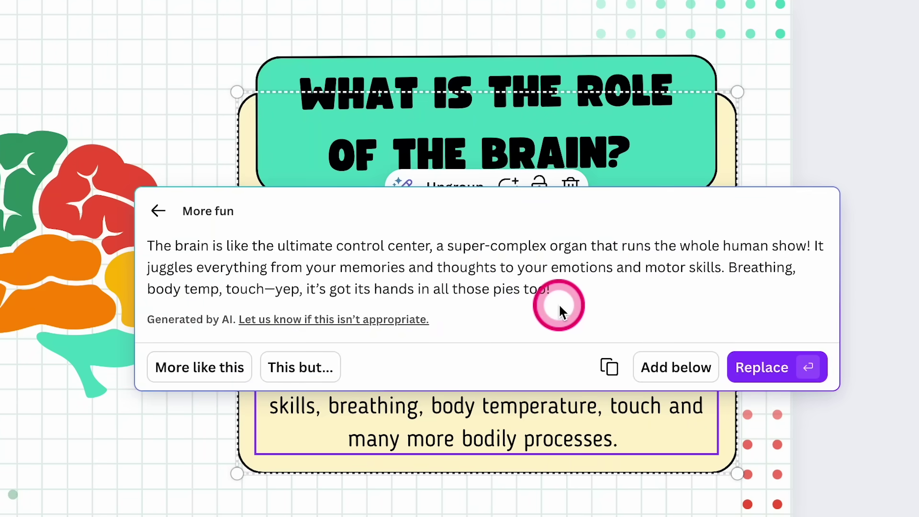
{"action": "left_click", "coordinate": [761, 368]}
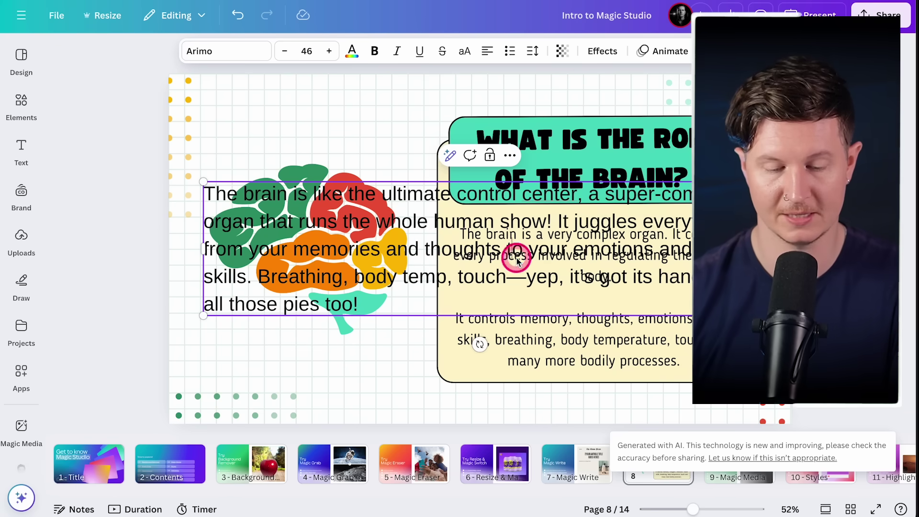
Step: Move the text onto the yellow panel and turn it into a list with the custom prompt 'turn this into a list'
{"action": "left_click_drag", "start_coordinate": [390, 233], "coordinate": [554, 293]}
{"action": "left_click", "coordinate": [558, 188]}
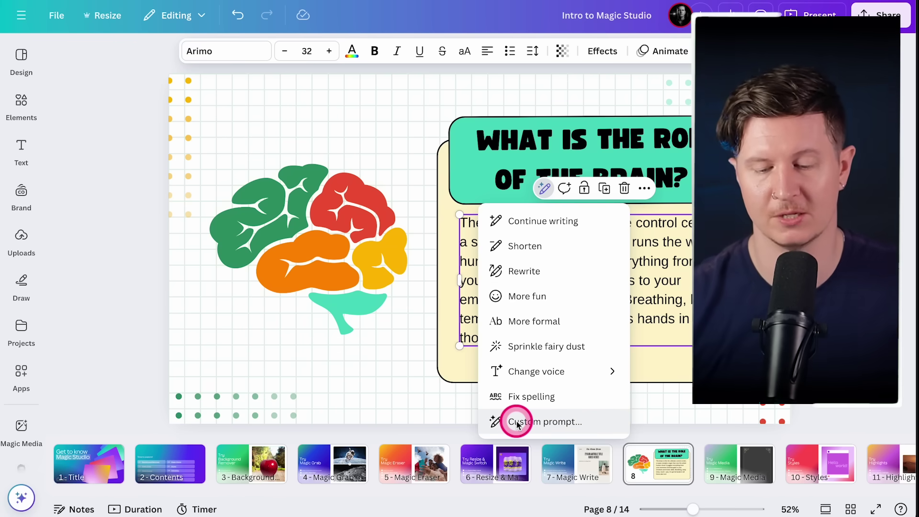
{"action": "left_click", "coordinate": [516, 424]}
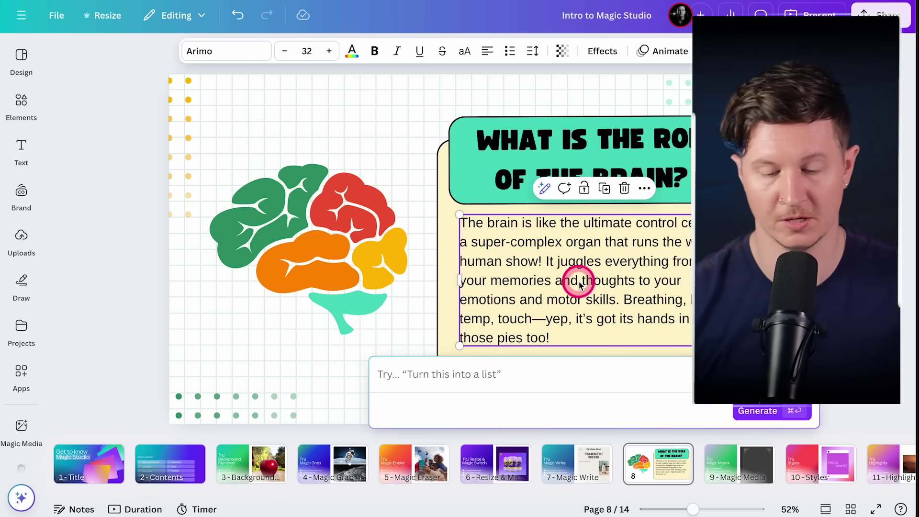
{"action": "type", "text": "turn this into a list"}
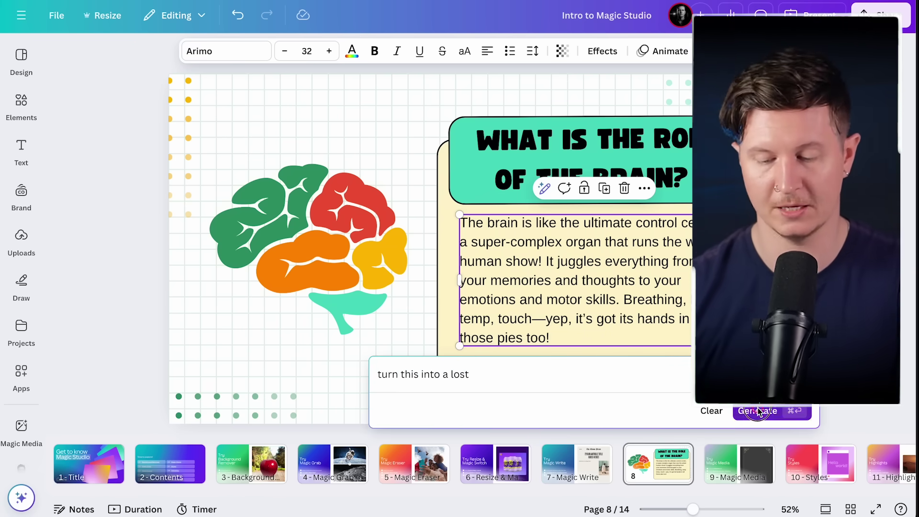
{"action": "left_click", "coordinate": [757, 410]}
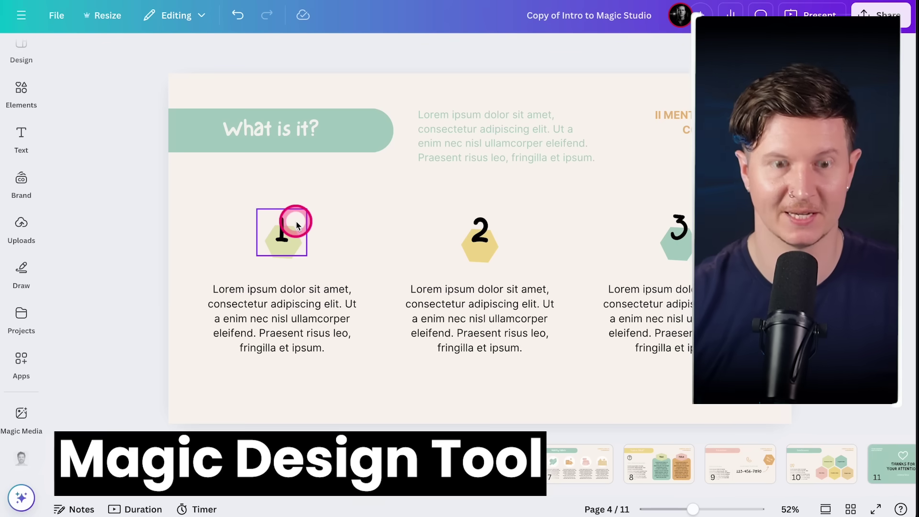
Step: Generate brain-in-head images with the AI image generator in Elements
{"action": "left_click", "coordinate": [15, 97]}
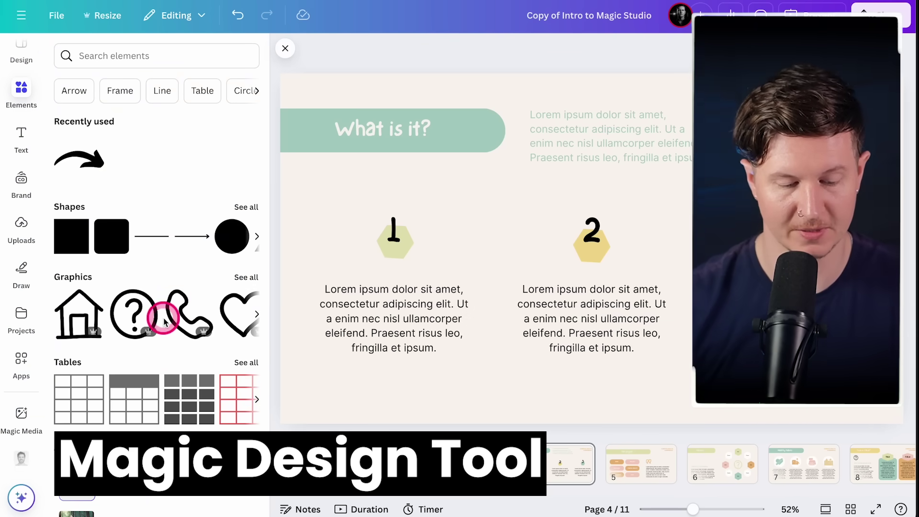
{"action": "scroll", "coordinate": [164, 314], "scroll_direction": "down", "scroll_amount": 2}
{"action": "scroll", "coordinate": [162, 314], "scroll_direction": "up", "scroll_amount": 2}
{"action": "left_click", "coordinate": [124, 57]}
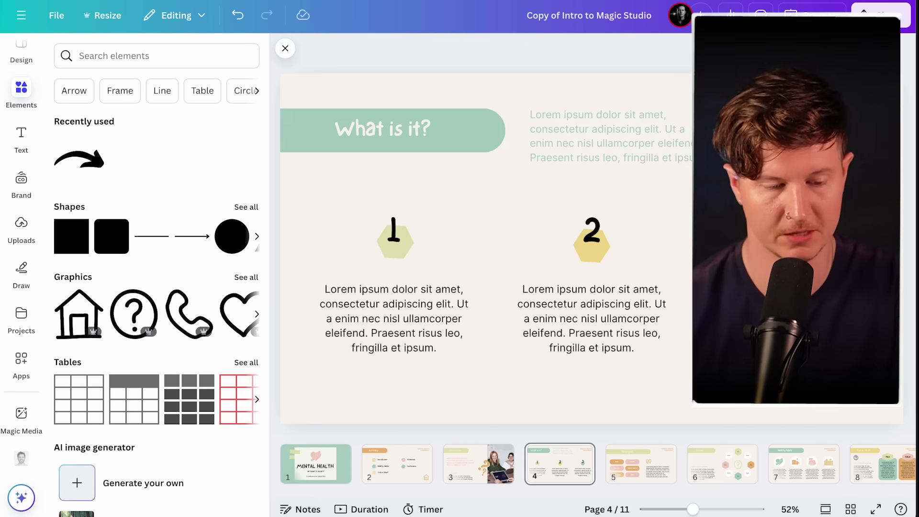
{"action": "left_click", "coordinate": [10, 102]}
{"action": "scroll", "coordinate": [193, 211], "scroll_direction": "down", "scroll_amount": 5}
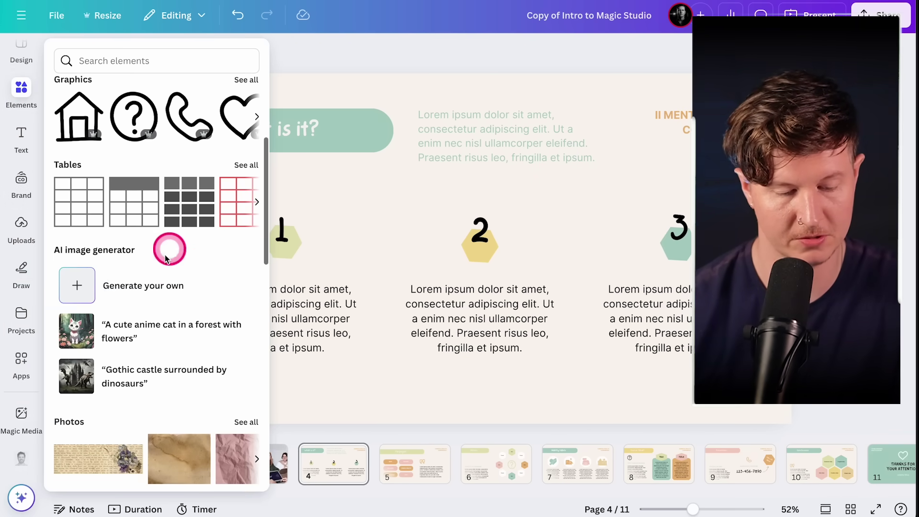
{"action": "left_click", "coordinate": [152, 277]}
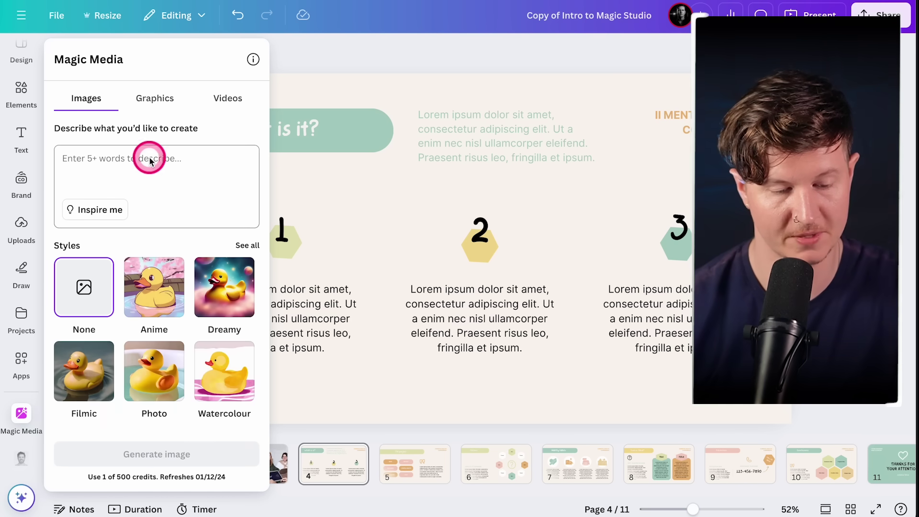
{"action": "left_click", "coordinate": [134, 166]}
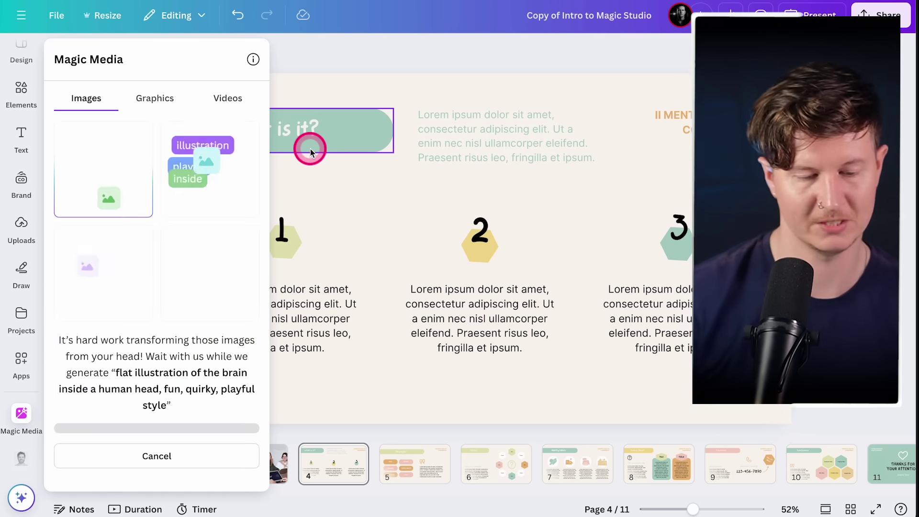
{"action": "left_click", "coordinate": [308, 148]}
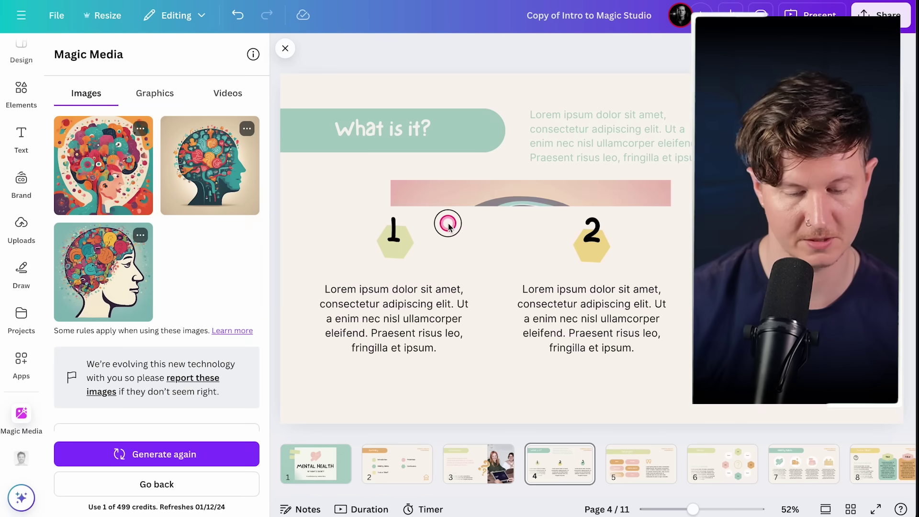
Step: Place the fourth brain image on page 4 and enlarge it over the left half
{"action": "left_click_drag", "start_coordinate": [209, 272], "coordinate": [431, 242]}
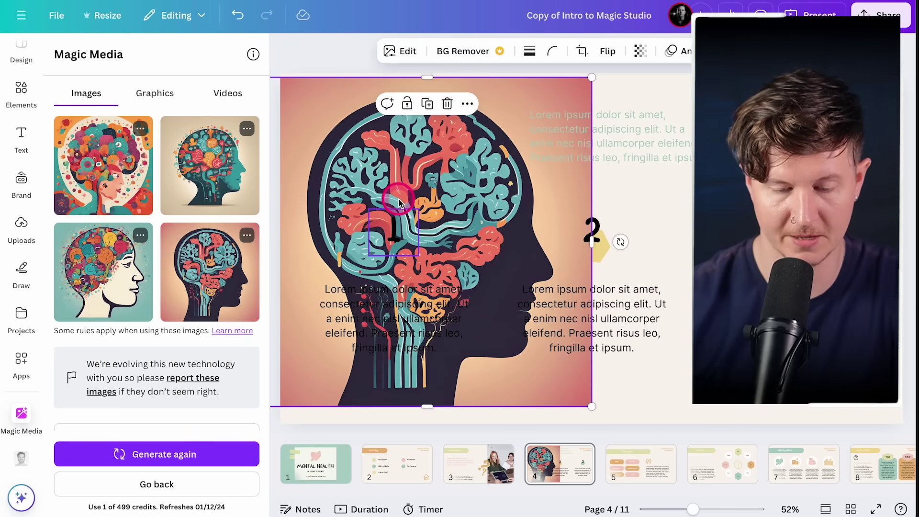
{"action": "left_click", "coordinate": [824, 375]}
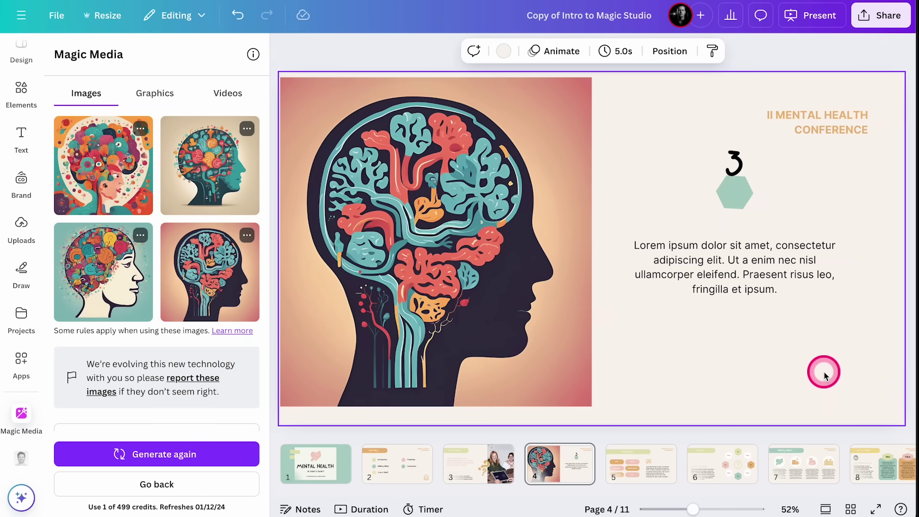
{"action": "left_click", "coordinate": [519, 343]}
{"action": "left_click_drag", "start_coordinate": [591, 405], "coordinate": [643, 431]}
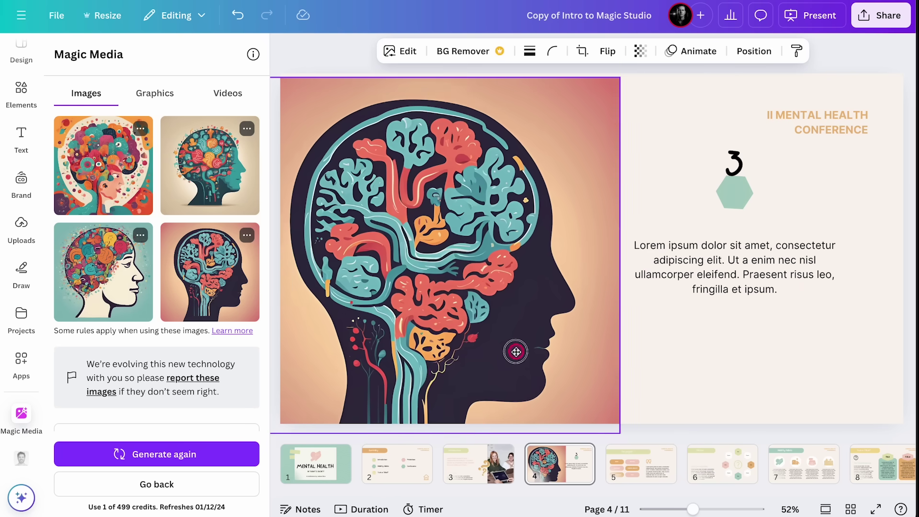
{"action": "left_click_drag", "start_coordinate": [516, 352], "coordinate": [578, 347]}
{"action": "scroll", "coordinate": [143, 287], "scroll_direction": "down", "scroll_amount": 4}
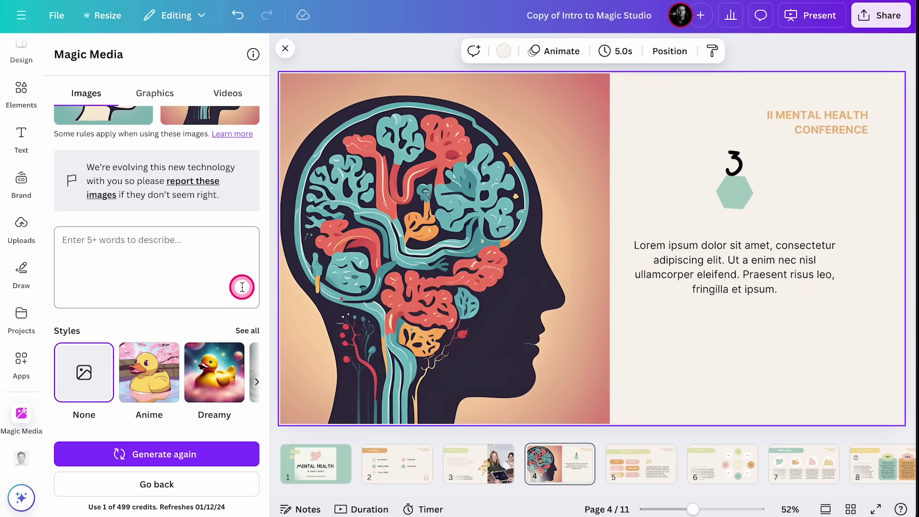
{"action": "left_click", "coordinate": [152, 246]}
{"action": "left_click", "coordinate": [143, 165]}
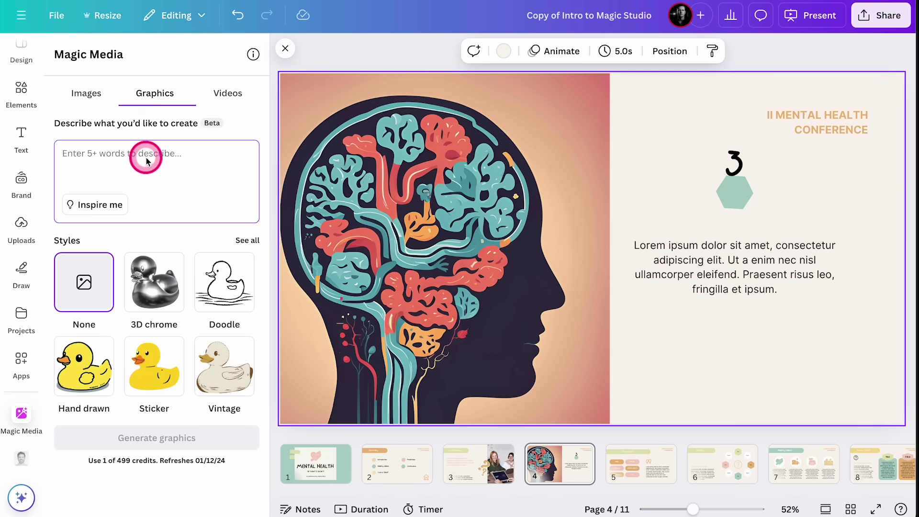
Step: Generate Magic Media graphics from the prompt 'brain icon'
{"action": "type", "text": "brain icon"}
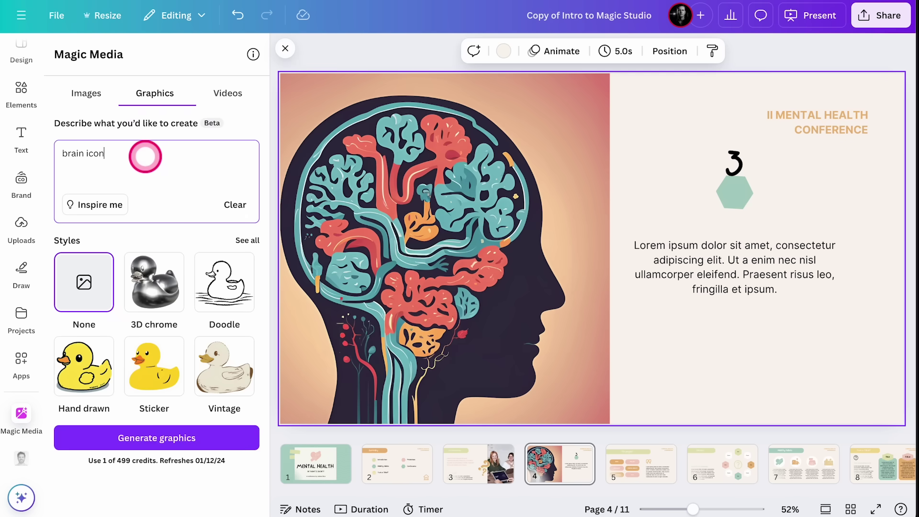
{"action": "left_click", "coordinate": [135, 444]}
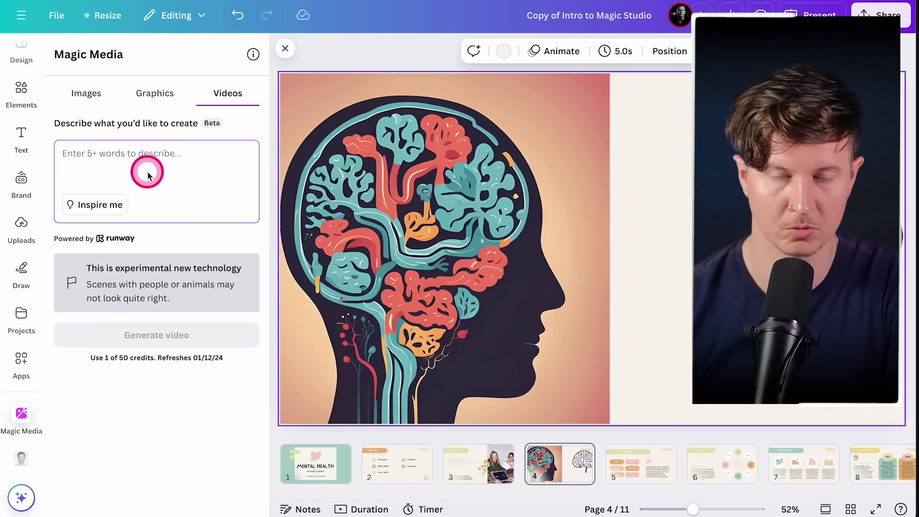
Step: Generate a Magic Media video from the description 'brain explosion fun 3d style'
{"action": "type", "text": "brain explosion fun 3d st"}
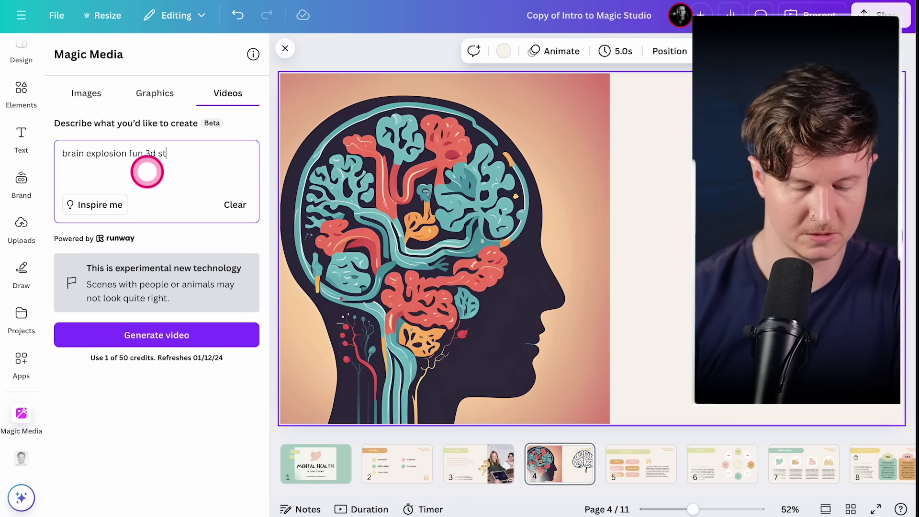
{"action": "type", "text": "r"}
{"action": "left_click", "coordinate": [138, 334]}
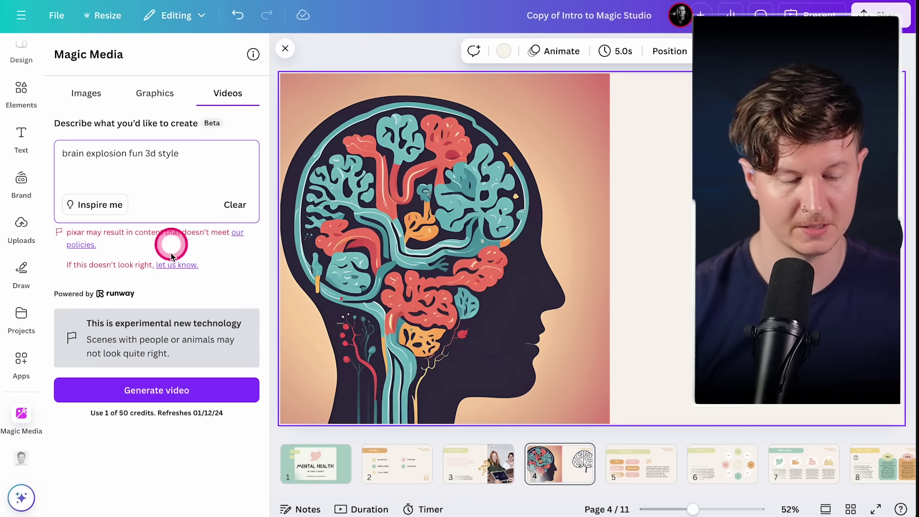
{"action": "left_click", "coordinate": [143, 389]}
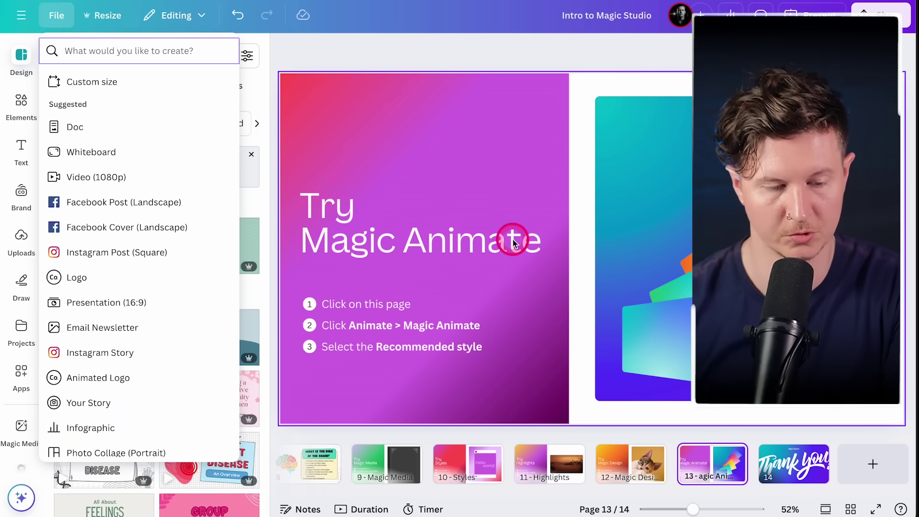
Step: Start a new 1080 × 1920 px Instagram Story design
{"action": "left_click", "coordinate": [126, 353]}
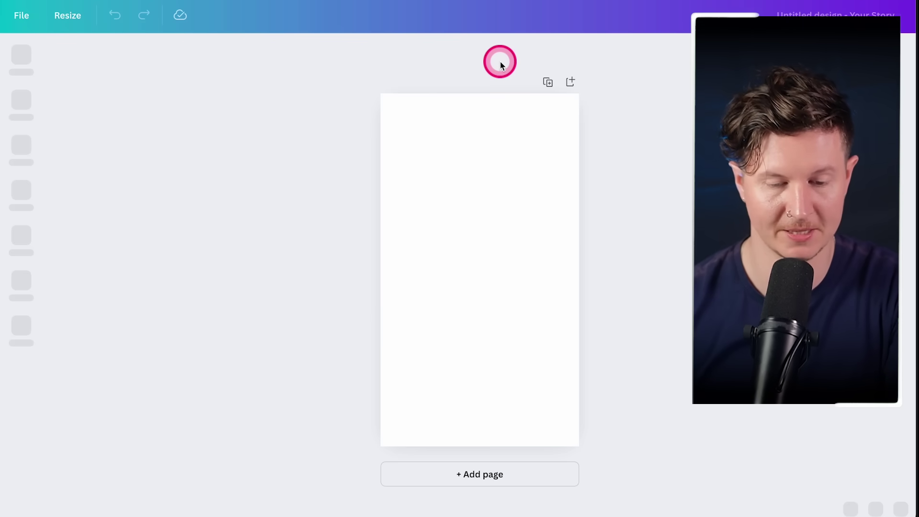
Step: Apply the yellow-and-lavender volleyball template and bring up Magic Animate styles for the page
{"action": "left_click", "coordinate": [123, 302]}
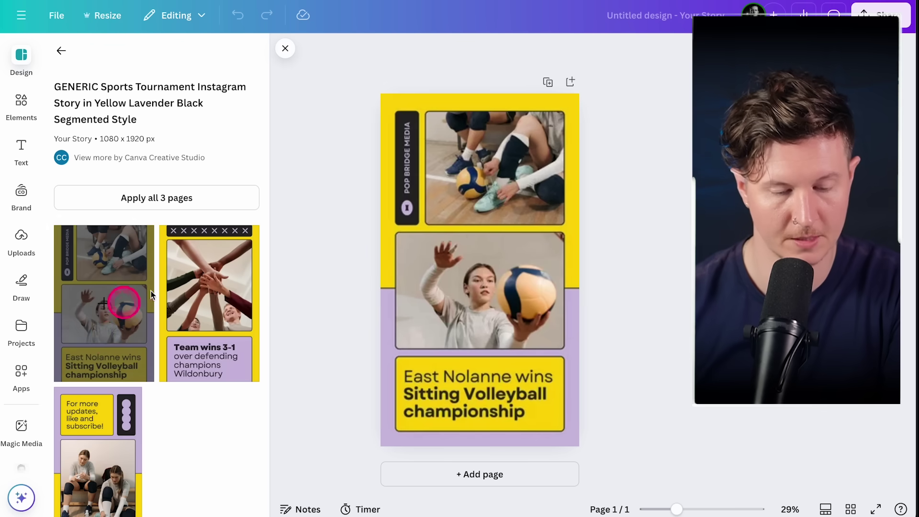
{"action": "left_click", "coordinate": [645, 313]}
{"action": "left_click", "coordinate": [578, 53]}
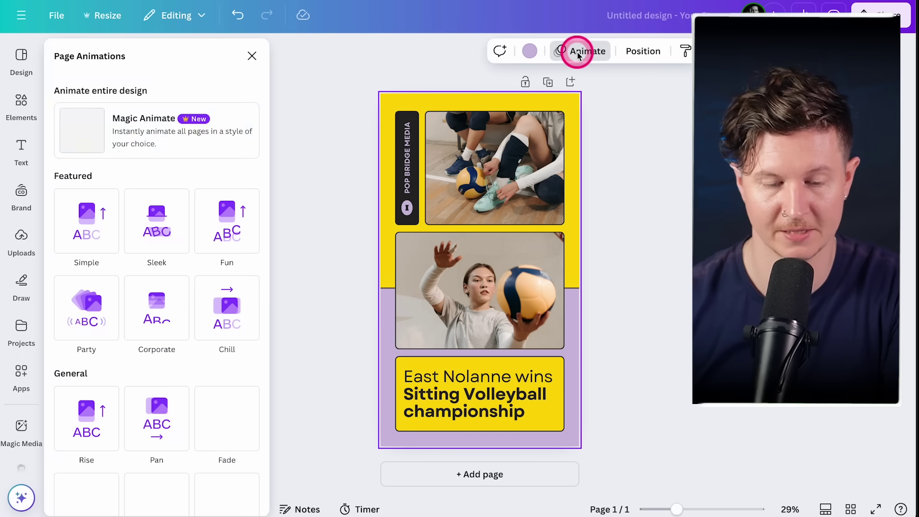
{"action": "left_click", "coordinate": [139, 138]}
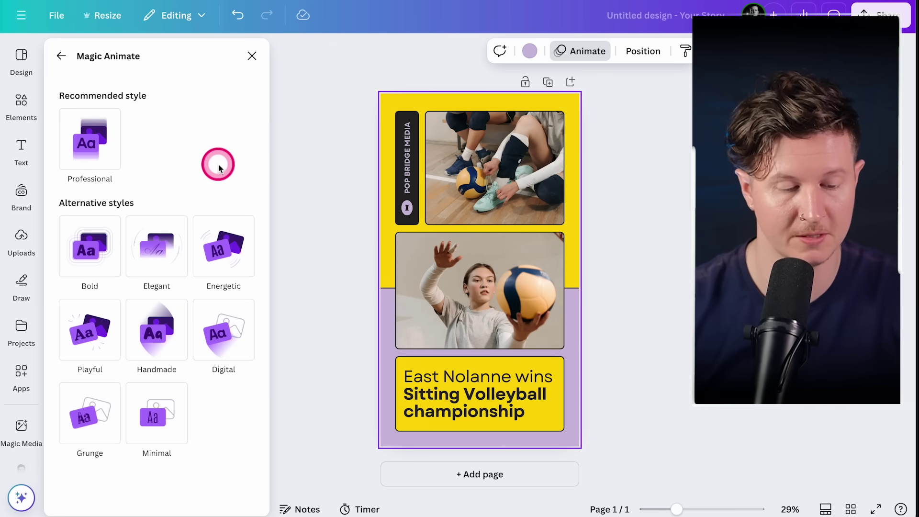
Step: Try Energetic, Handmade, Minimal and Grunge, apply Bold, and preview the story full screen
{"action": "left_click", "coordinate": [209, 262]}
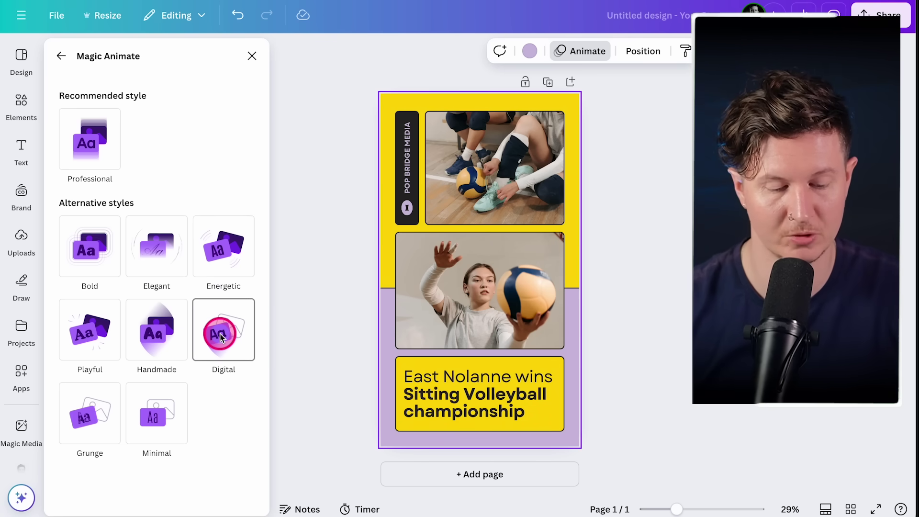
{"action": "left_click", "coordinate": [162, 342]}
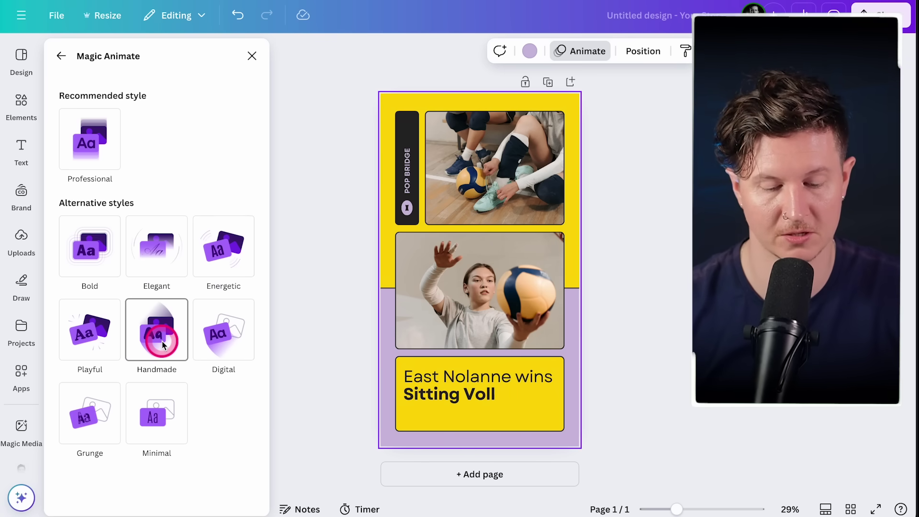
{"action": "left_click", "coordinate": [166, 418]}
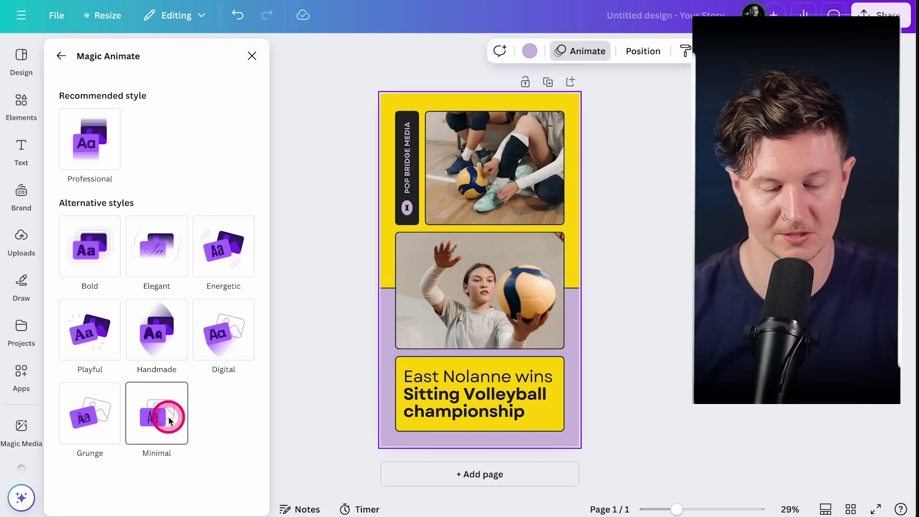
{"action": "left_click", "coordinate": [86, 418]}
{"action": "left_click", "coordinate": [89, 246]}
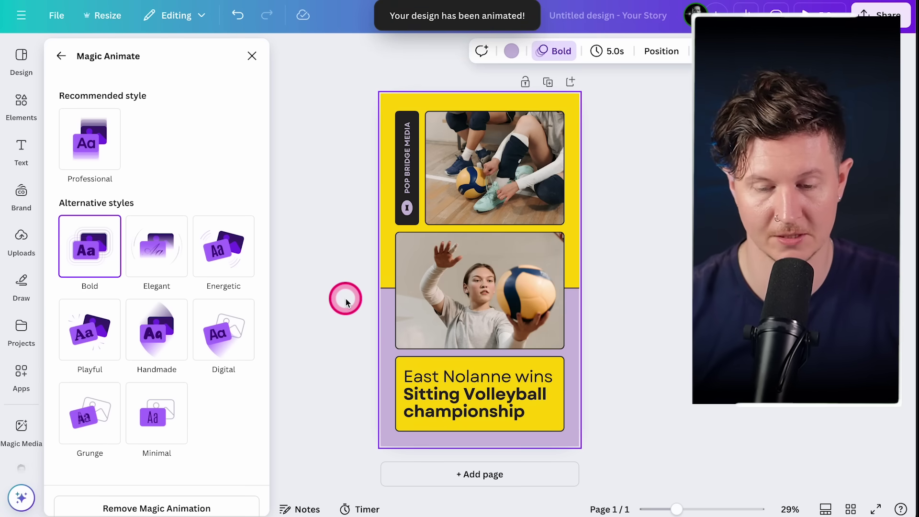
{"action": "left_click", "coordinate": [813, 15]}
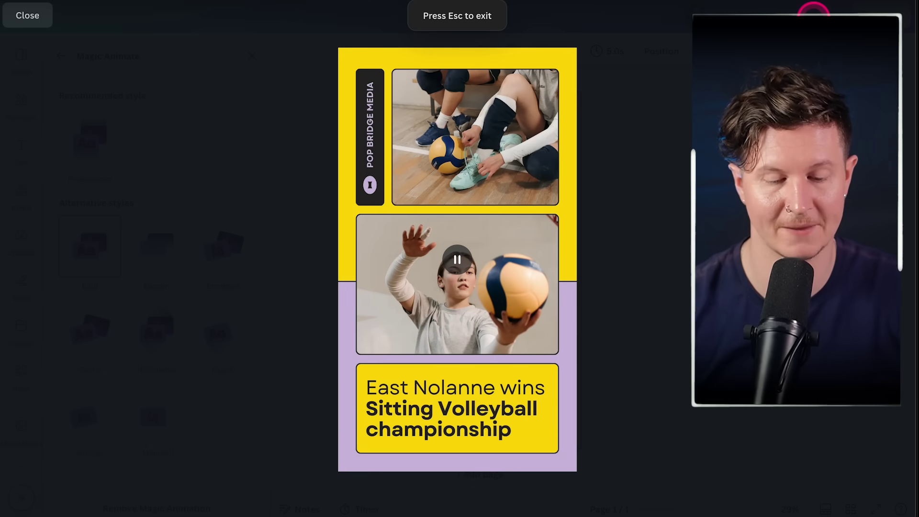
{"action": "key", "text": "Escape"}
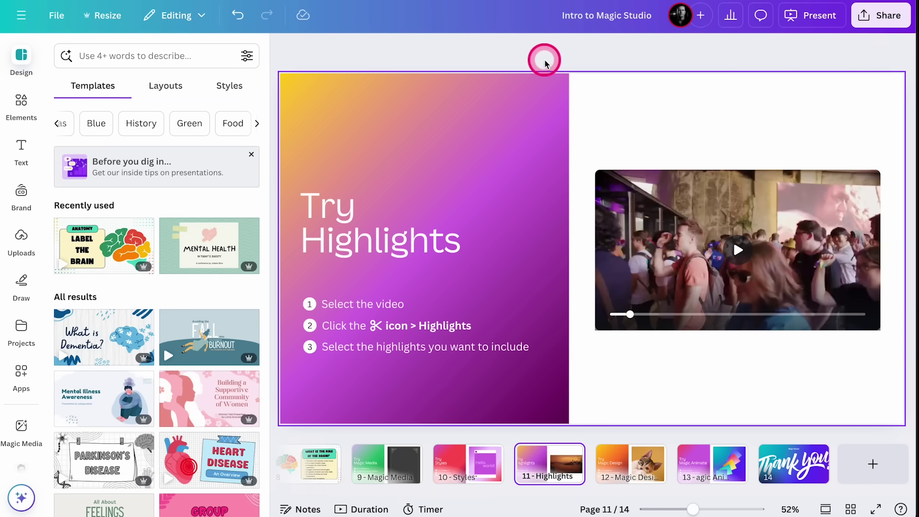
Step: Add the Welcome to a Brand New Era, Global Audience Announcement and Magic Across Visual Suite highlights
{"action": "left_click", "coordinate": [828, 216]}
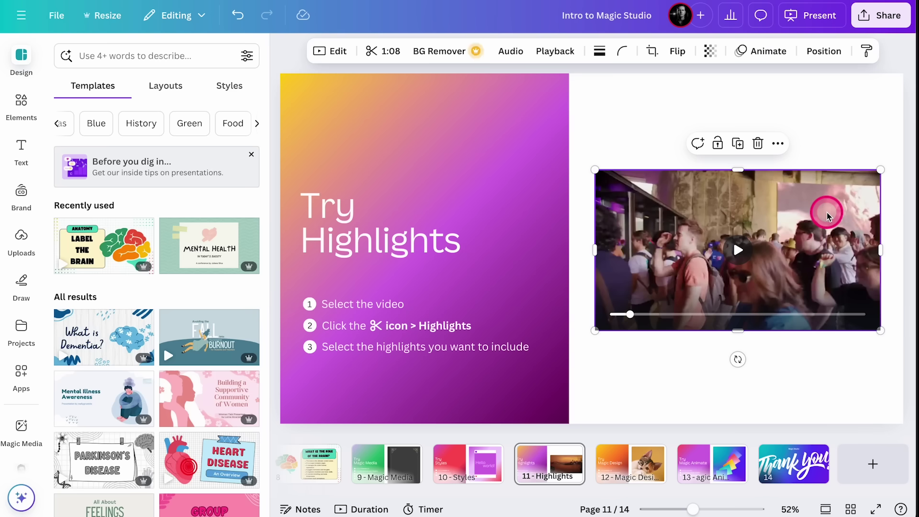
{"action": "left_click", "coordinate": [371, 51]}
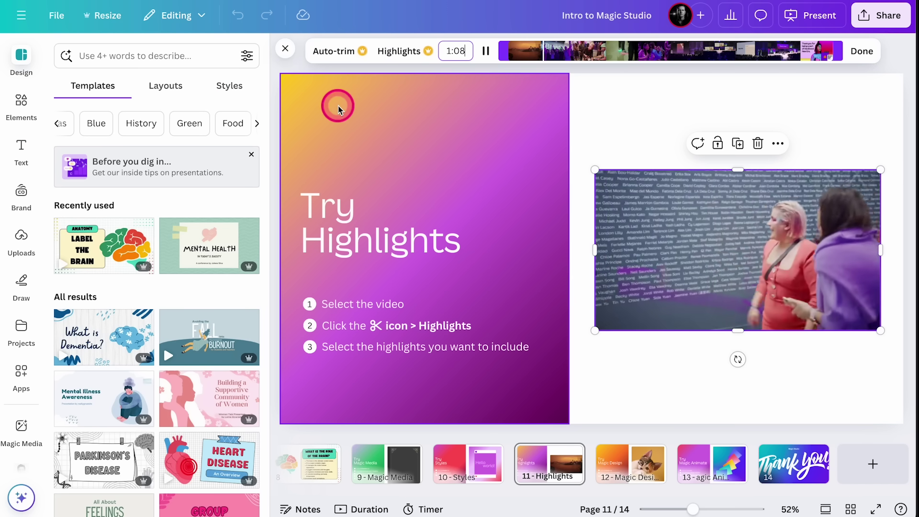
{"action": "left_click", "coordinate": [406, 52]}
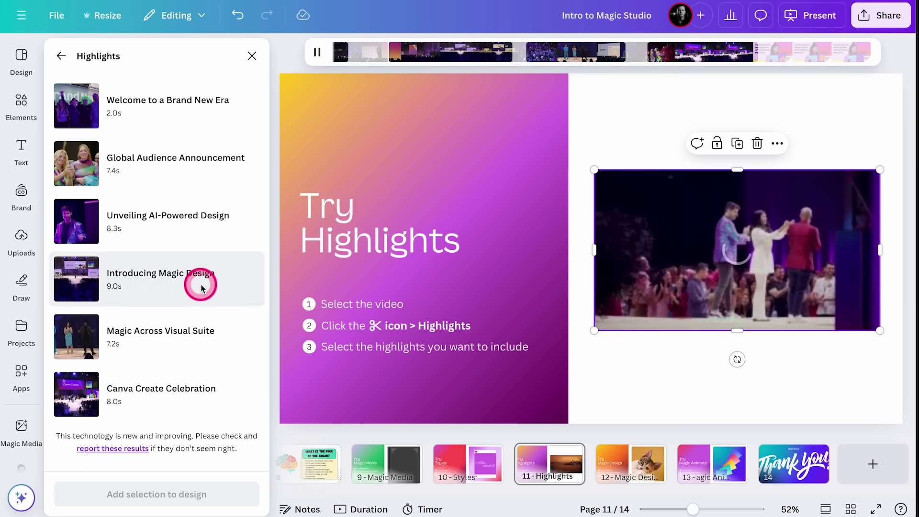
{"action": "left_click", "coordinate": [163, 114]}
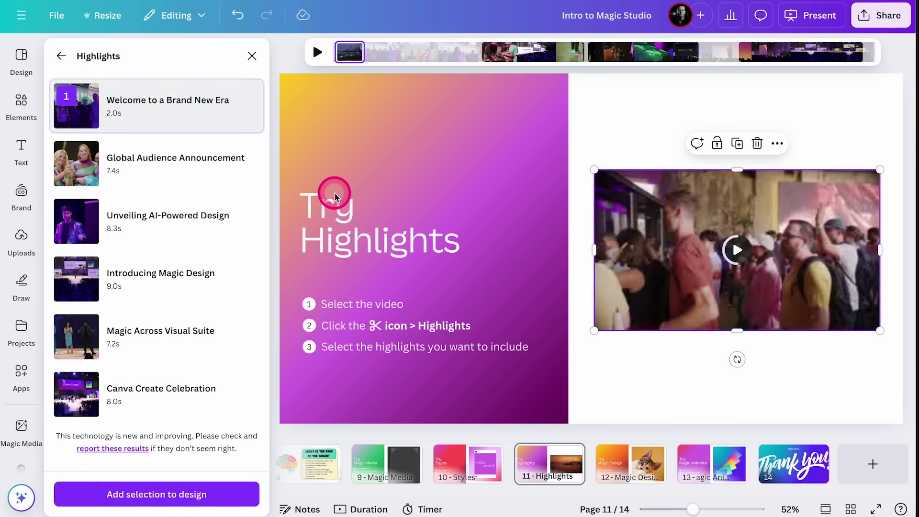
{"action": "left_click", "coordinate": [154, 160]}
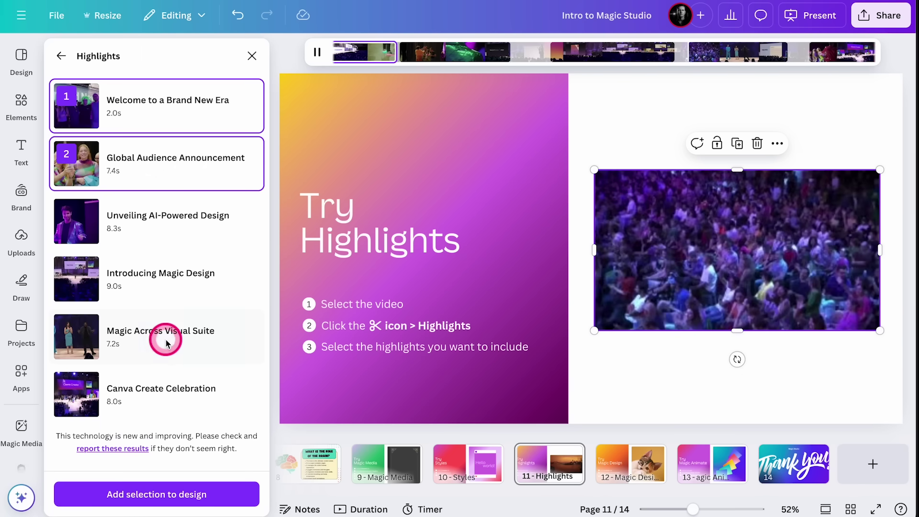
{"action": "left_click", "coordinate": [164, 339]}
{"action": "left_click", "coordinate": [146, 498]}
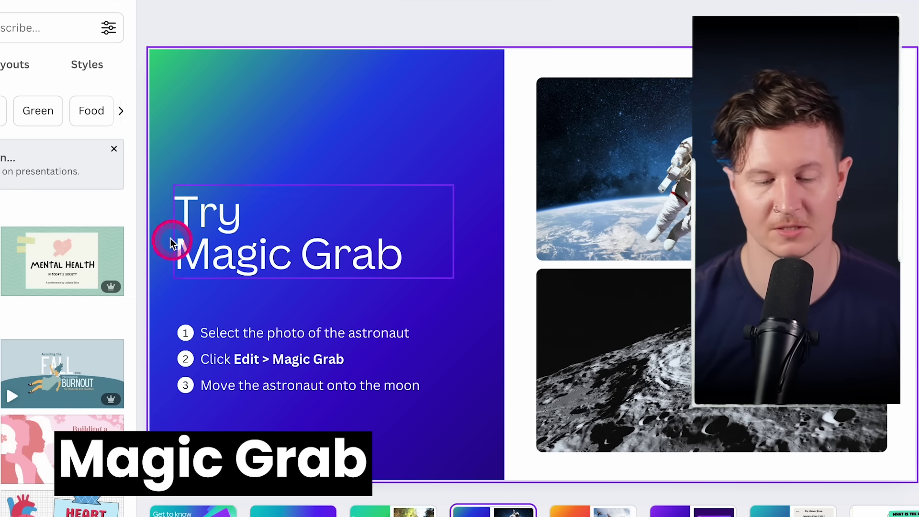
Step: Lift the astronaut out of the space photo with Magic Grab and place it over the moon
{"action": "left_click", "coordinate": [150, 15]}
{"action": "left_click", "coordinate": [481, 203]}
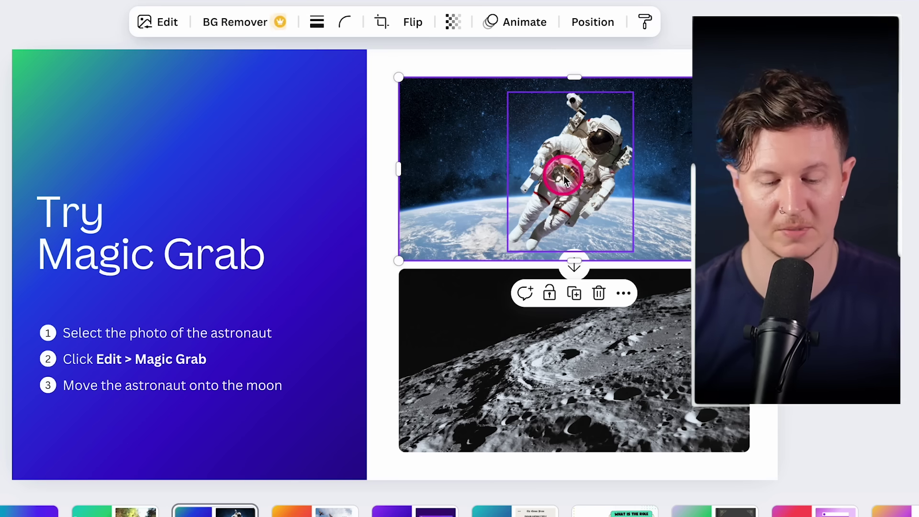
{"action": "left_click", "coordinate": [600, 164]}
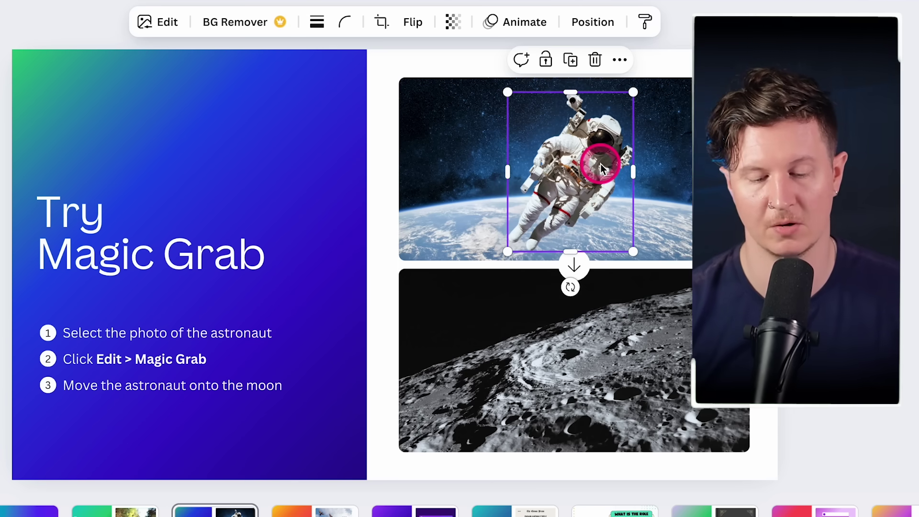
{"action": "left_click", "coordinate": [156, 22]}
{"action": "scroll", "coordinate": [129, 160], "scroll_direction": "right", "scroll_amount": 3}
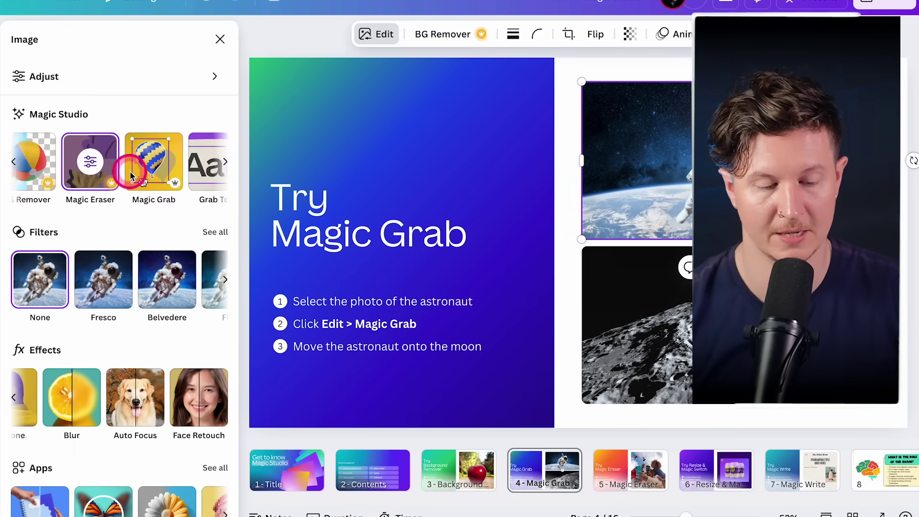
{"action": "left_click", "coordinate": [124, 163]}
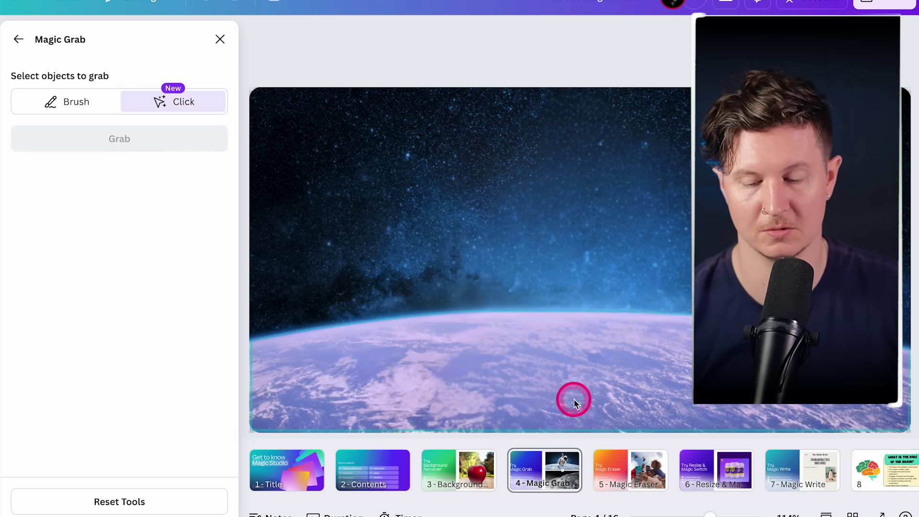
{"action": "left_click", "coordinate": [574, 397]}
{"action": "left_click", "coordinate": [116, 136]}
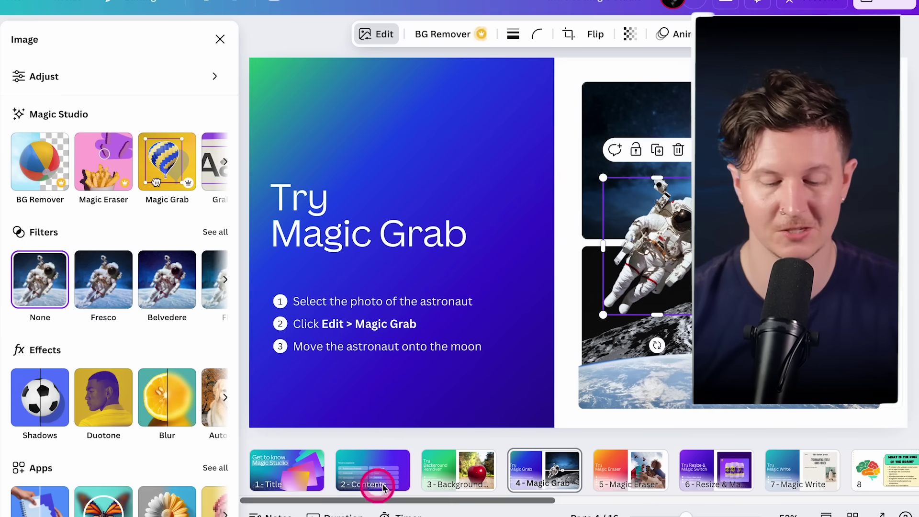
Step: On page 5, brush over both birds in the selfie photo's sky with Magic Eraser
{"action": "left_click", "coordinate": [647, 468]}
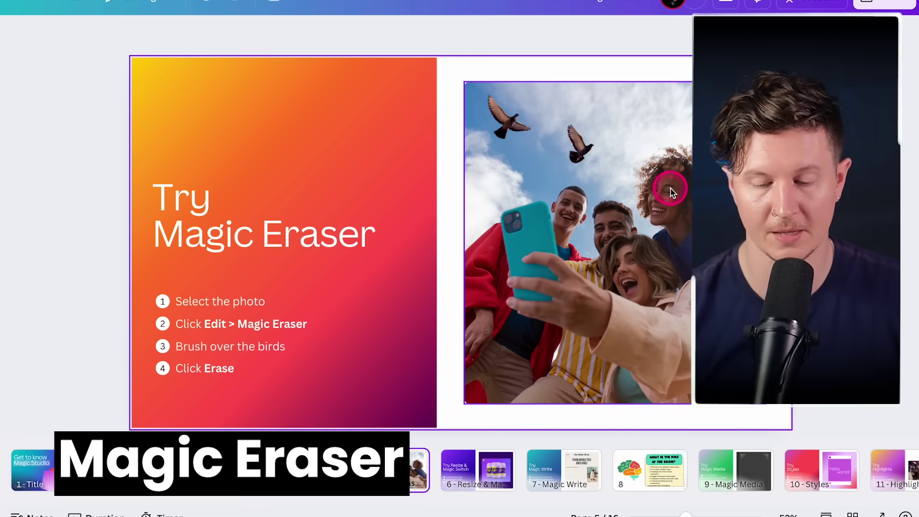
{"action": "left_click", "coordinate": [670, 192]}
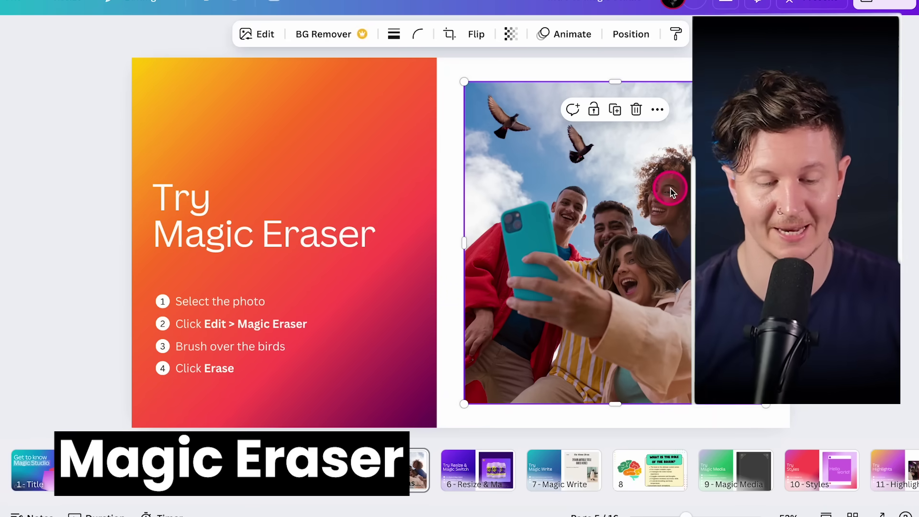
{"action": "left_click", "coordinate": [257, 34]}
{"action": "scroll", "coordinate": [105, 158], "scroll_direction": "right", "scroll_amount": 2}
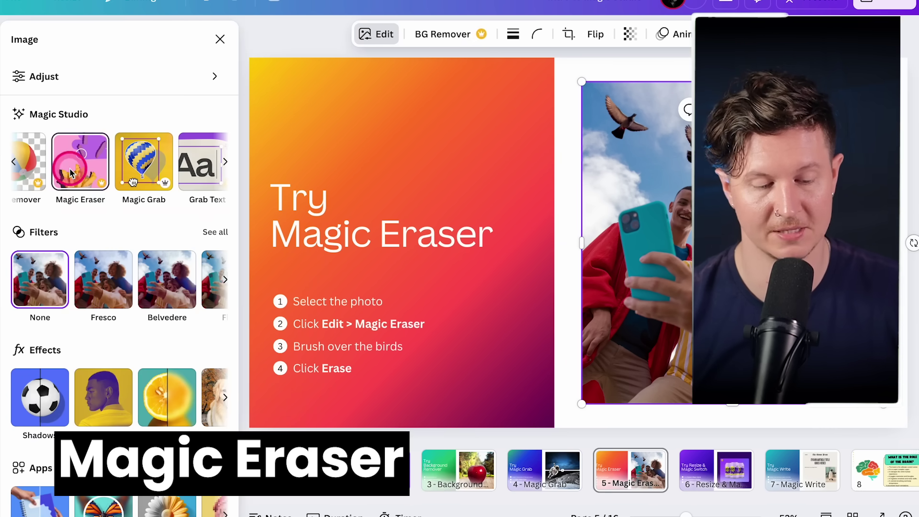
{"action": "left_click", "coordinate": [70, 173]}
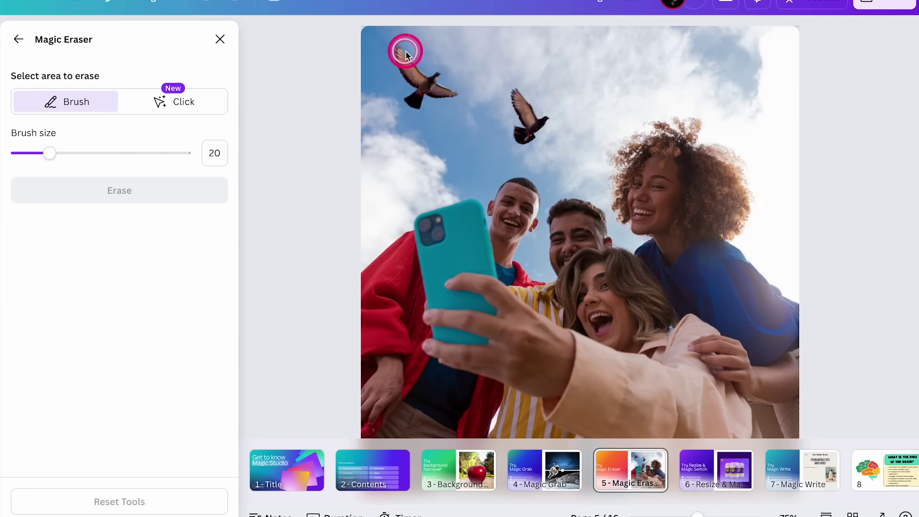
{"action": "mouse_move", "coordinate": [406, 51]}
{"action": "left_mouse_down"}
{"action": "mouse_move", "coordinate": [463, 112]}
{"action": "mouse_move", "coordinate": [429, 100]}
{"action": "mouse_move", "coordinate": [418, 75]}
{"action": "mouse_move", "coordinate": [415, 112]}
{"action": "mouse_move", "coordinate": [396, 61]}
{"action": "mouse_move", "coordinate": [535, 120]}
{"action": "mouse_move", "coordinate": [523, 87]}
{"action": "mouse_move", "coordinate": [517, 136]}
{"action": "mouse_move", "coordinate": [538, 126]}
{"action": "left_mouse_up"}
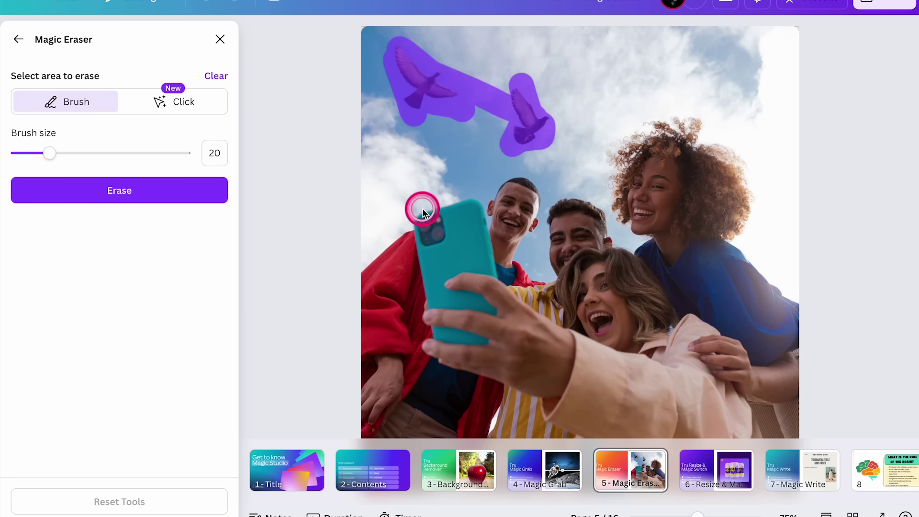
{"action": "mouse_move", "coordinate": [629, 220]}
{"action": "left_mouse_down"}
{"action": "mouse_move", "coordinate": [690, 279]}
{"action": "mouse_move", "coordinate": [780, 330]}
{"action": "left_mouse_up"}
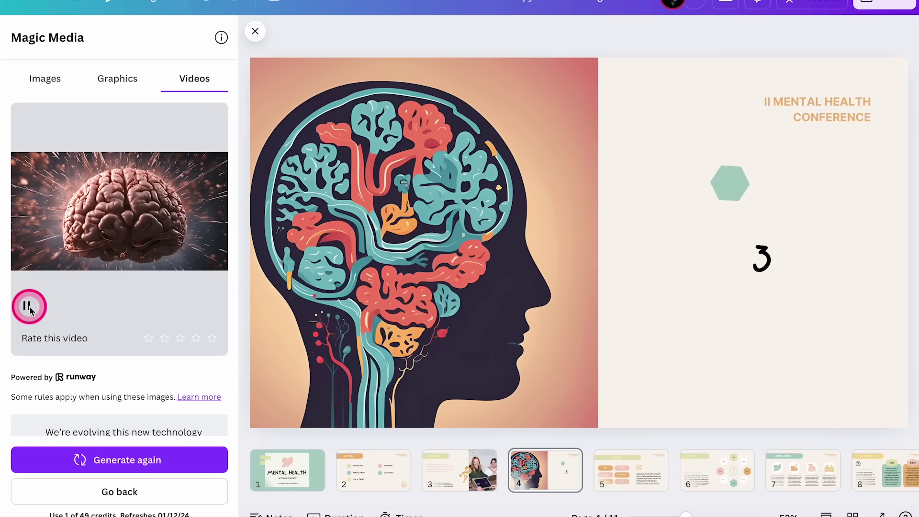
Step: Play the generated 3D brain video, then move on to the Try Background Remover slide
{"action": "left_click", "coordinate": [30, 306]}
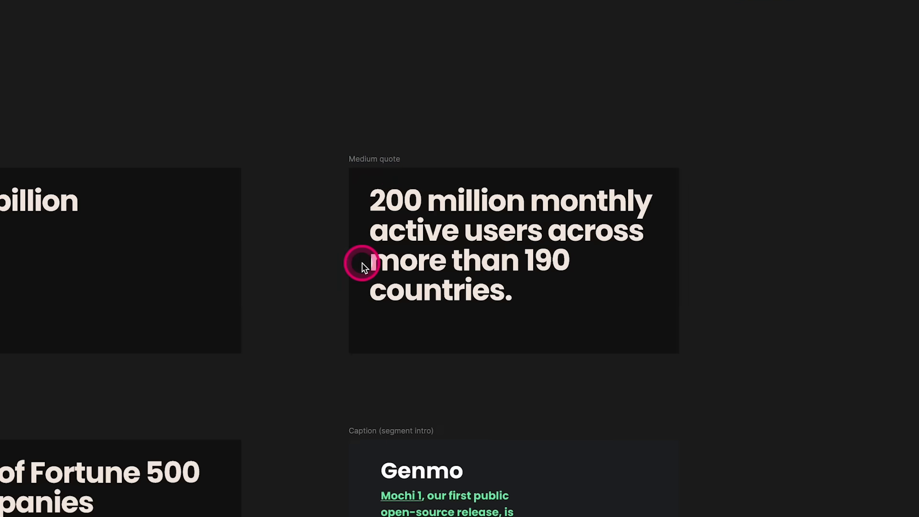
{"action": "left_click", "coordinate": [390, 171]}
{"action": "key", "text": "shift+2"}
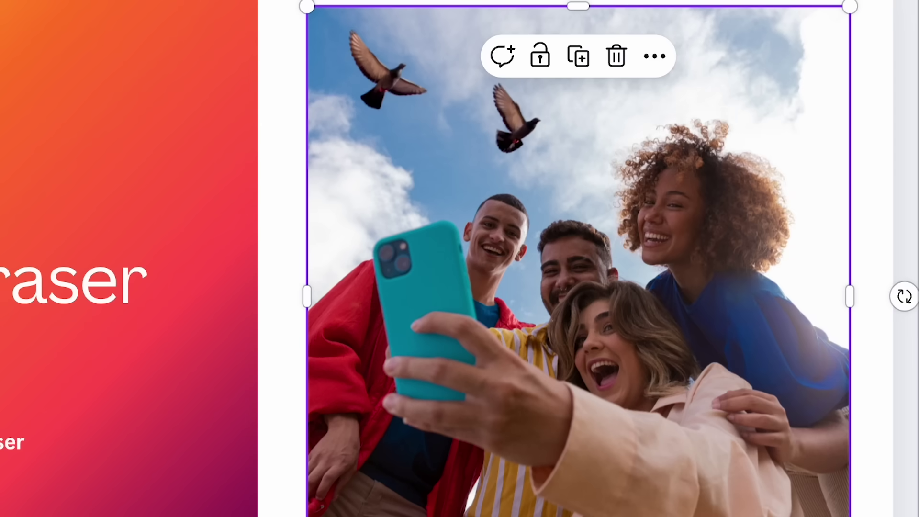
{"action": "left_click", "coordinate": [775, 353]}
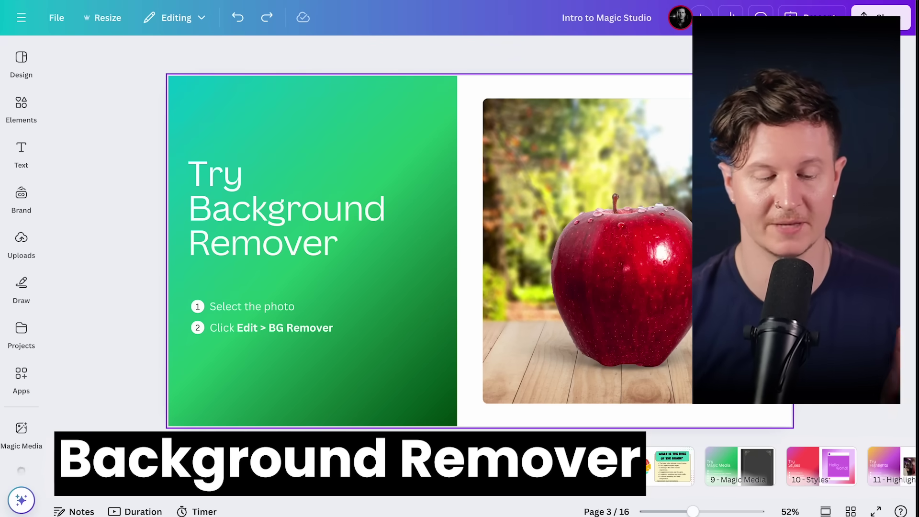
Step: Remove the apple photo's background with BG Remover, leaving a cut-out red apple
{"action": "left_click", "coordinate": [638, 189]}
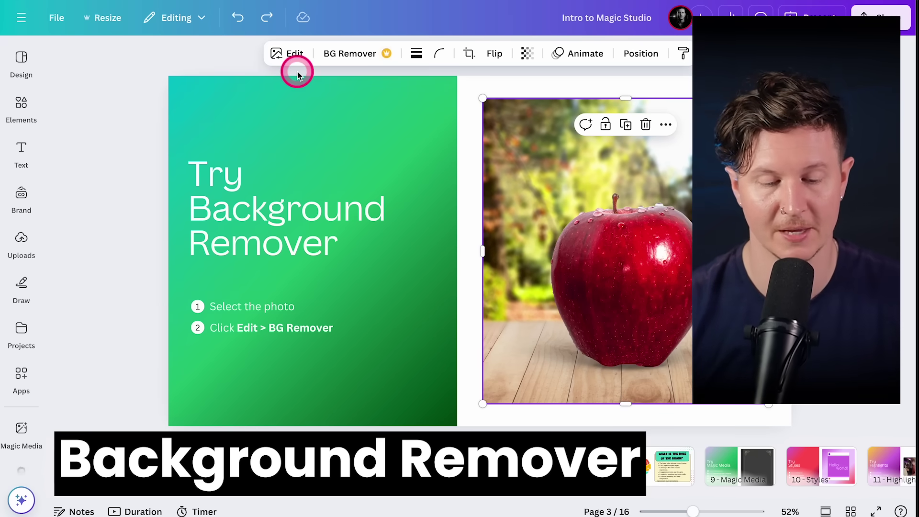
{"action": "left_click", "coordinate": [287, 55]}
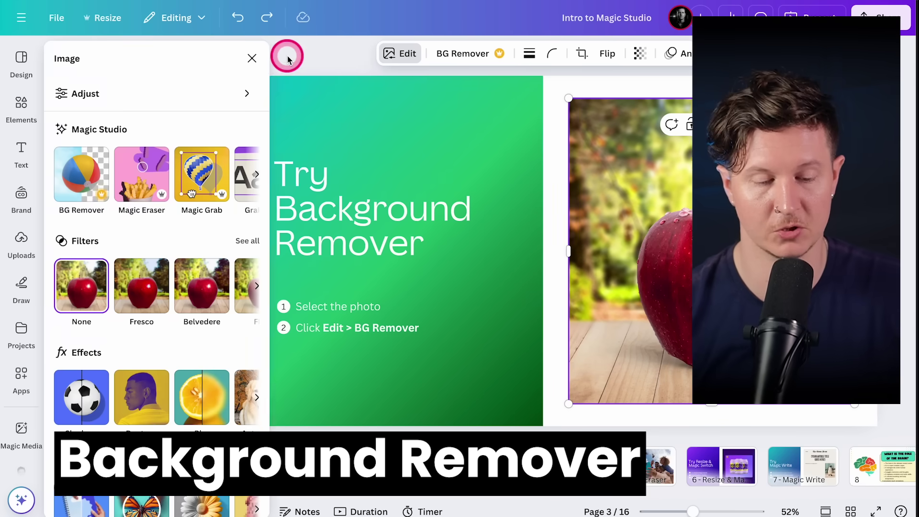
{"action": "left_click", "coordinate": [104, 190]}
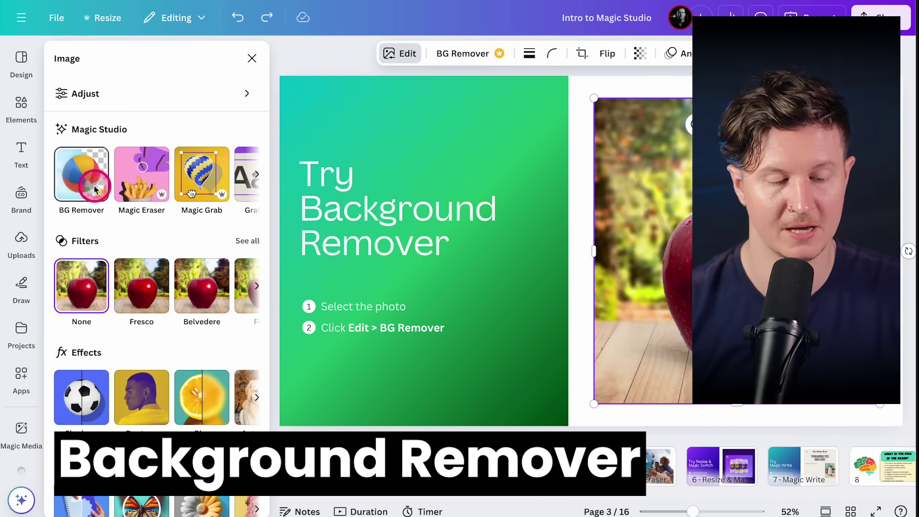
{"action": "left_click", "coordinate": [176, 138]}
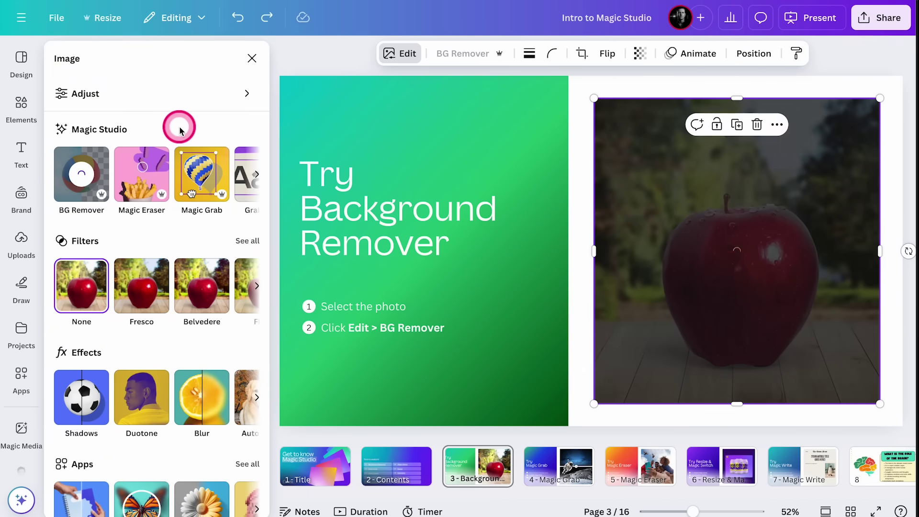
{"action": "left_click", "coordinate": [236, 86]}
{"action": "left_click", "coordinate": [826, 218]}
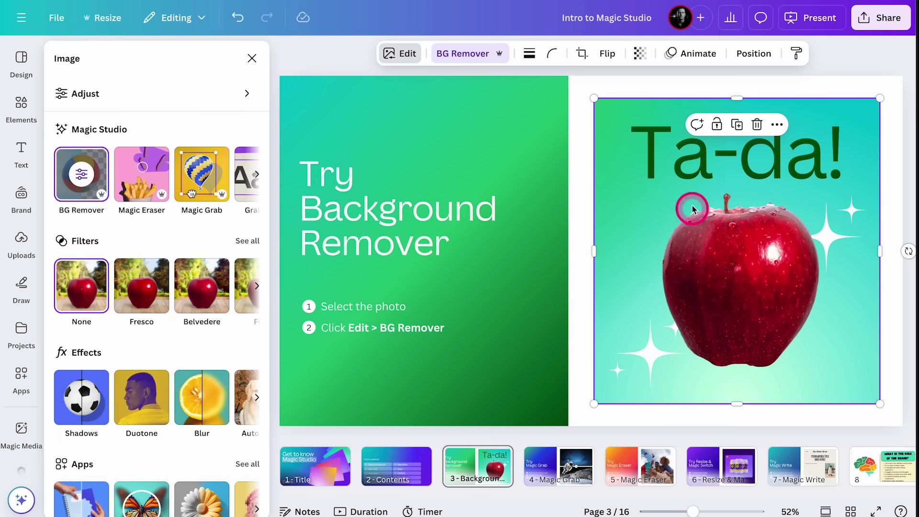
{"action": "left_click_drag", "start_coordinate": [761, 283], "coordinate": [763, 236]}
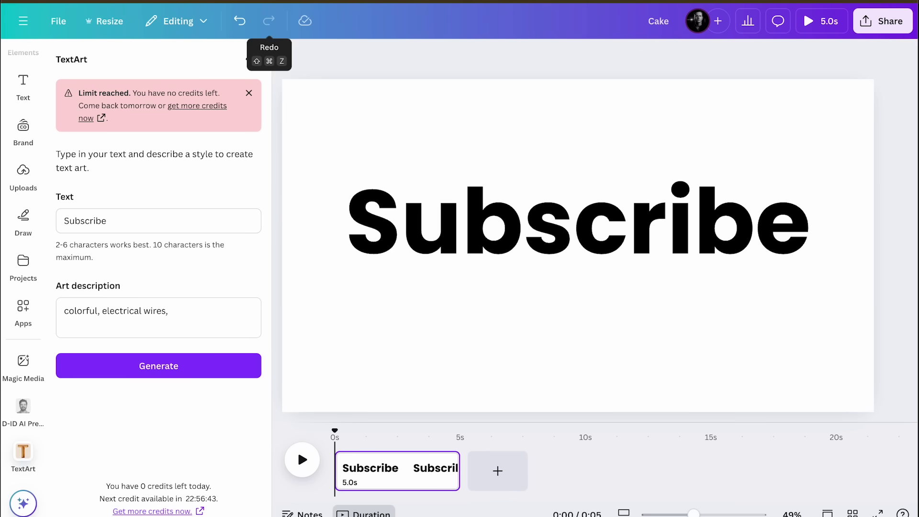
Step: Find the TextArt app by searching 'textart' and use it in a new Video (1080p) design
{"action": "left_click", "coordinate": [23, 28]}
{"action": "left_click", "coordinate": [20, 244]}
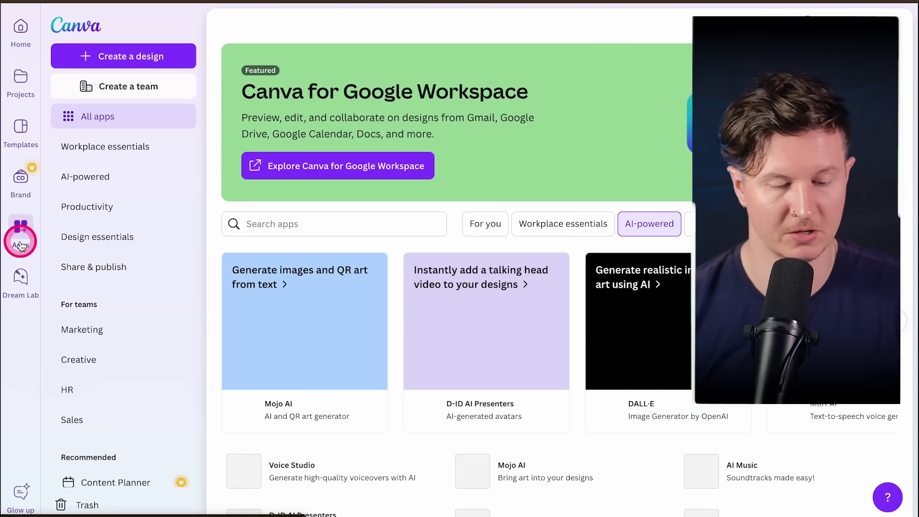
{"action": "left_click", "coordinate": [314, 225]}
{"action": "scroll", "coordinate": [316, 228], "scroll_direction": "down", "scroll_amount": 1}
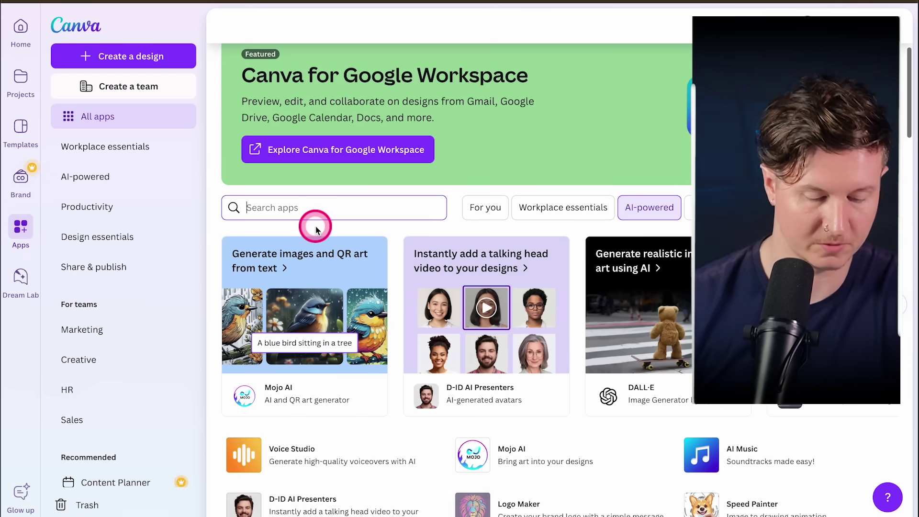
{"action": "type", "text": "textart"}
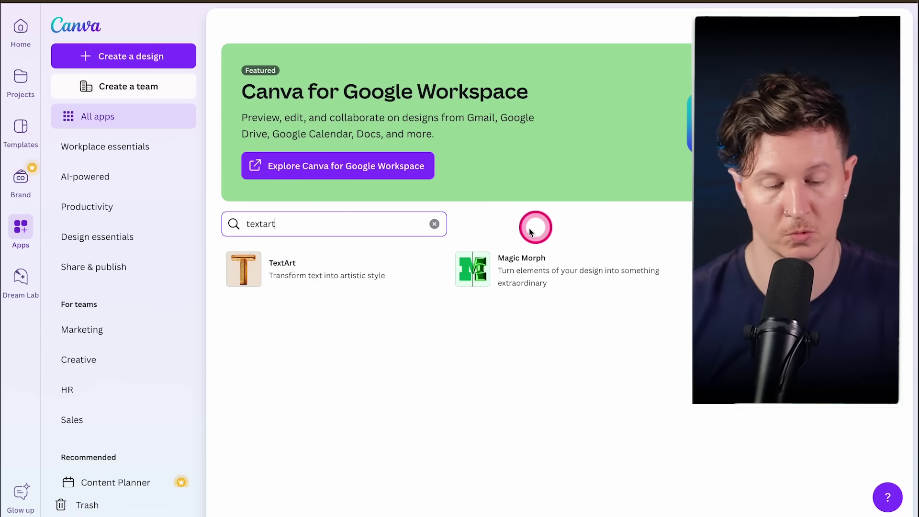
{"action": "left_click", "coordinate": [349, 273]}
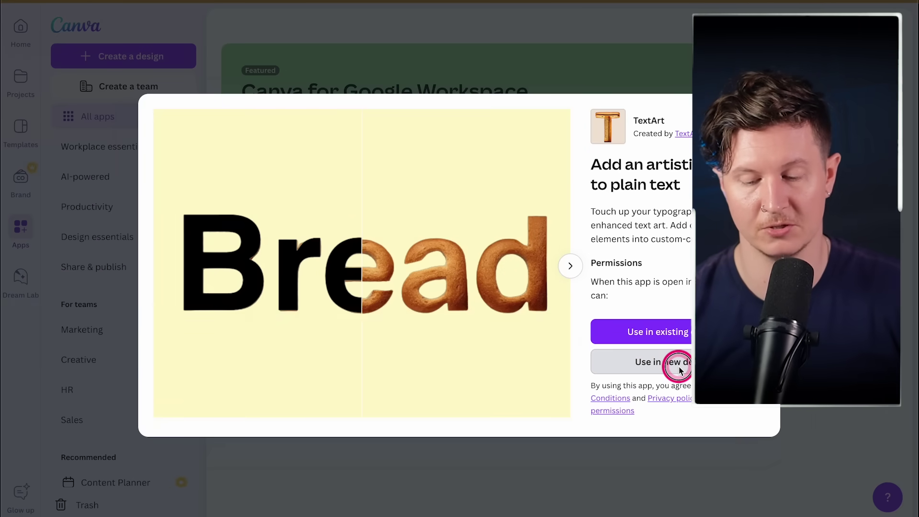
{"action": "left_click", "coordinate": [679, 368]}
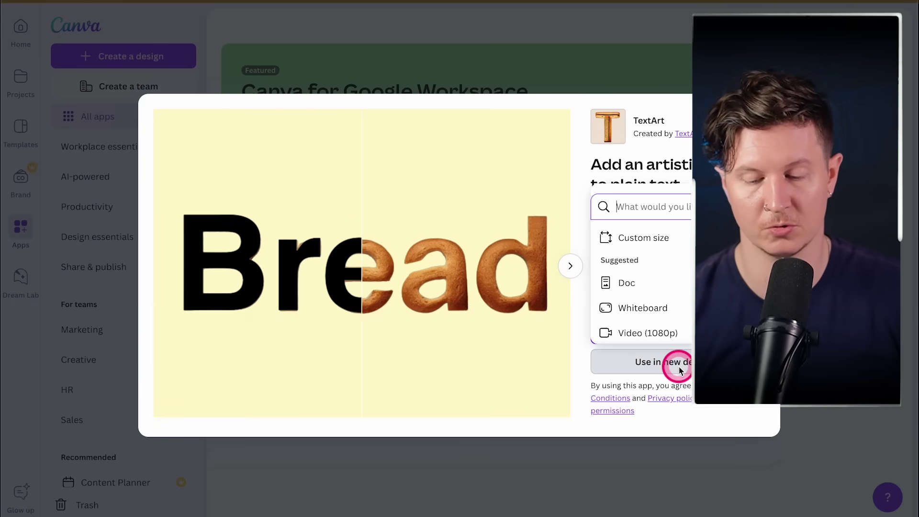
{"action": "left_click", "coordinate": [668, 332]}
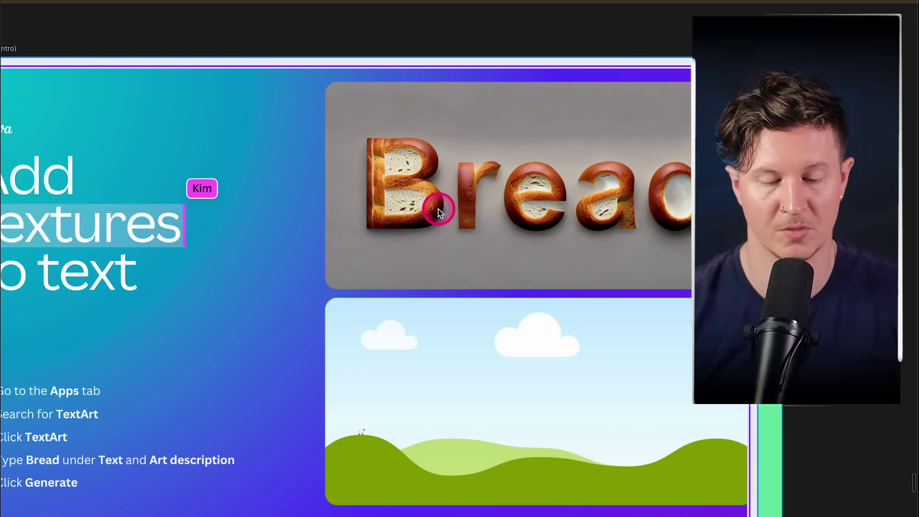
{"action": "scroll", "coordinate": [562, 269], "scroll_direction": "down", "scroll_amount": 2}
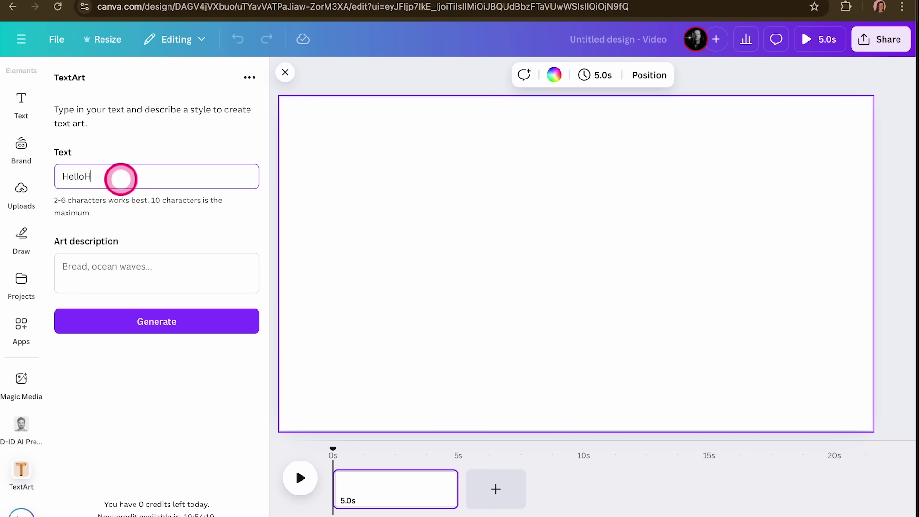
Step: Generate TextArt for 'Hello' with the description 'ocean waves'
{"action": "left_click", "coordinate": [94, 262]}
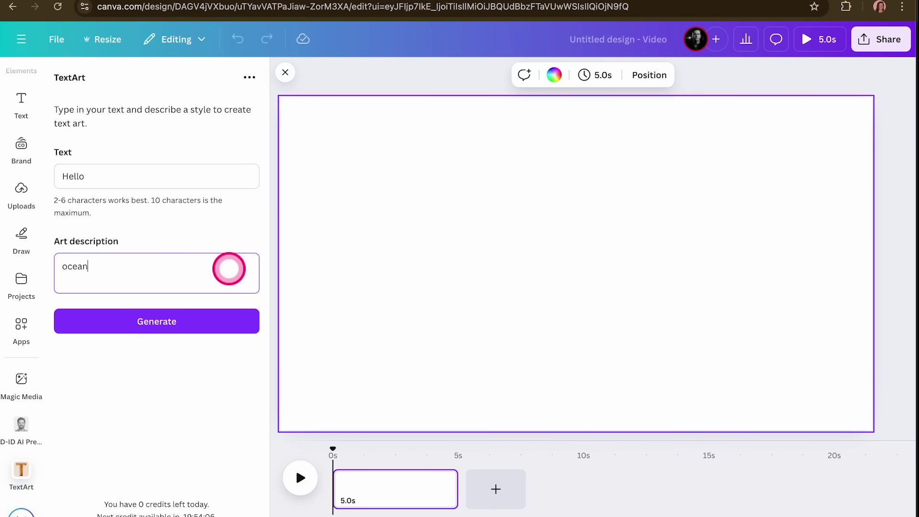
{"action": "left_click", "coordinate": [158, 321]}
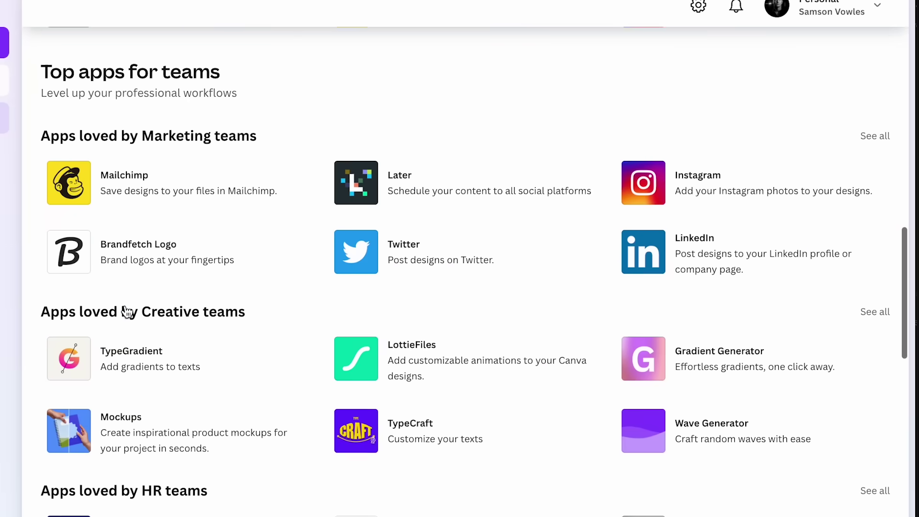
{"action": "scroll", "coordinate": [125, 311], "scroll_direction": "down", "scroll_amount": 10}
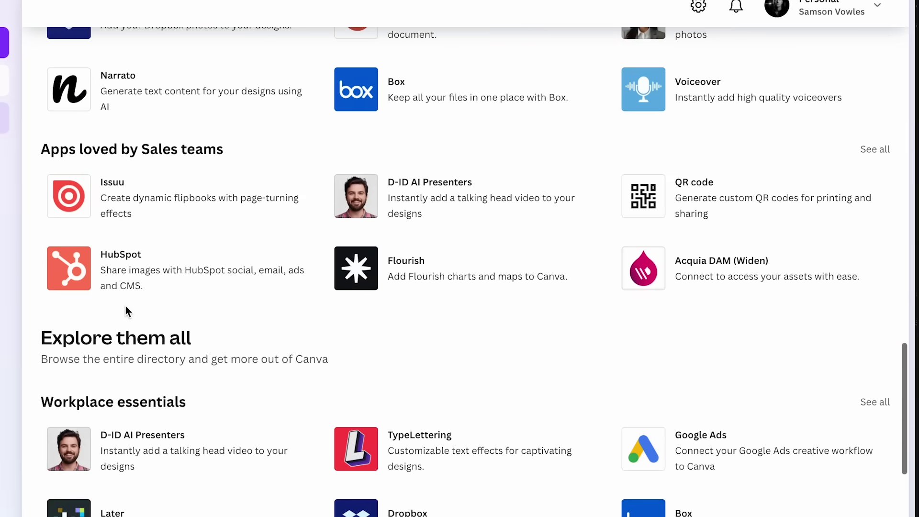
{"action": "scroll", "coordinate": [126, 308], "scroll_direction": "down", "scroll_amount": 15}
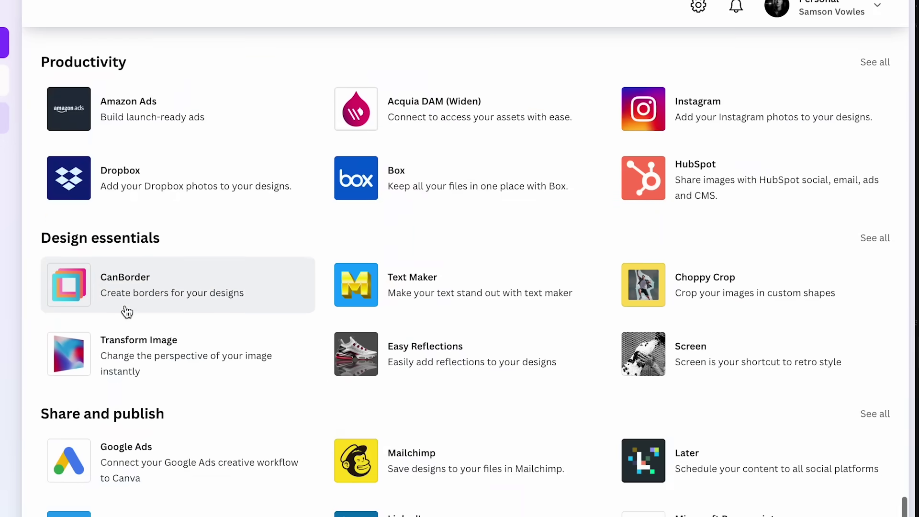
{"action": "scroll", "coordinate": [126, 311], "scroll_direction": "down", "scroll_amount": 1}
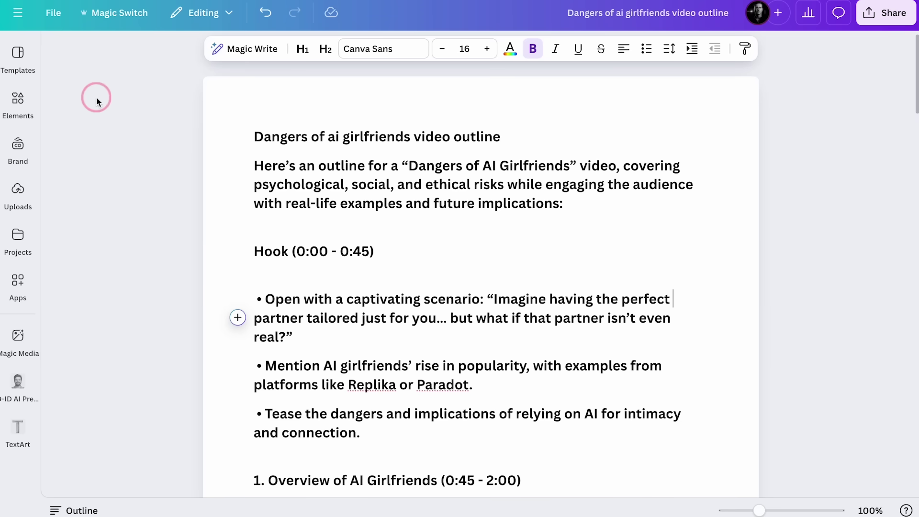
Step: Open Magic Switch and look through Translate's target language list
{"action": "scroll", "coordinate": [395, 312], "scroll_direction": "down", "scroll_amount": 20}
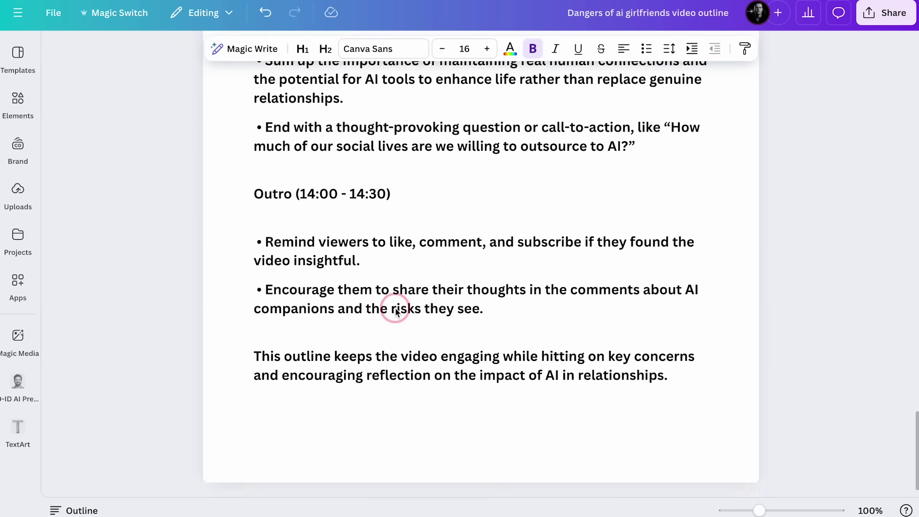
{"action": "scroll", "coordinate": [395, 314], "scroll_direction": "up", "scroll_amount": 20}
{"action": "left_click", "coordinate": [107, 19]}
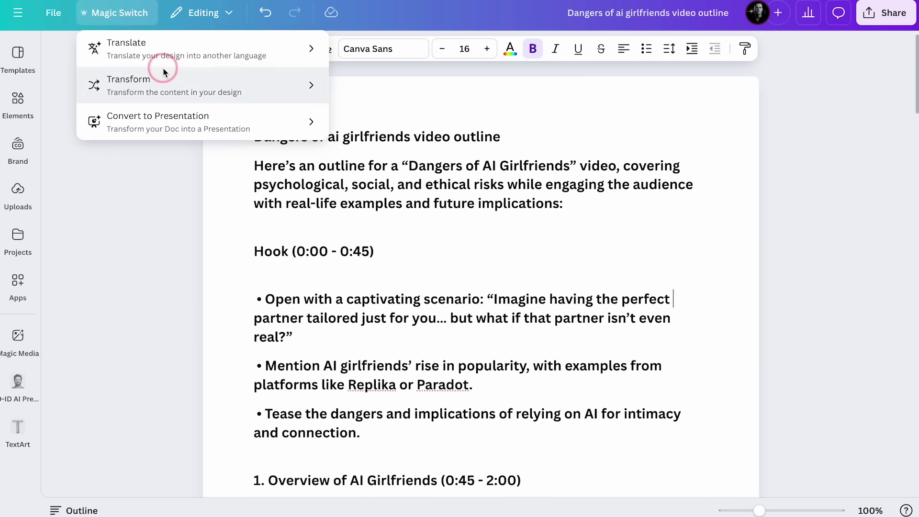
{"action": "left_click", "coordinate": [313, 50]}
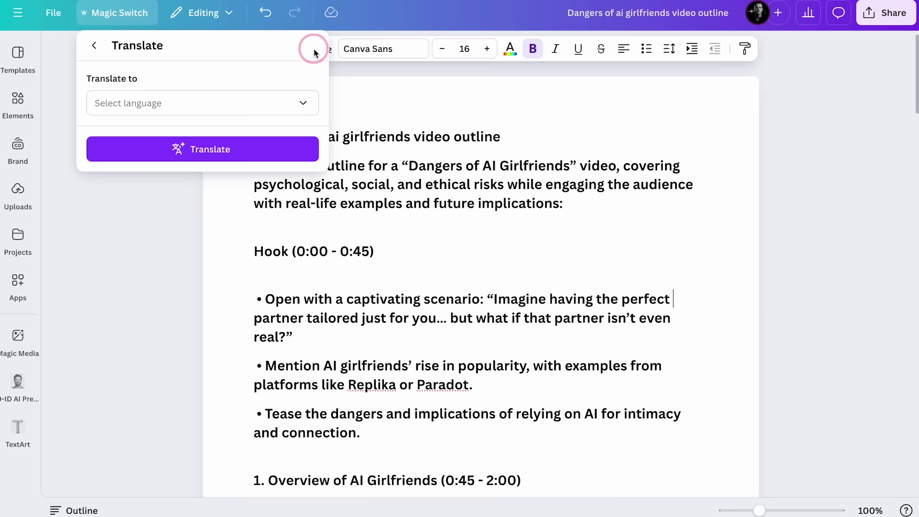
{"action": "left_click", "coordinate": [187, 111]}
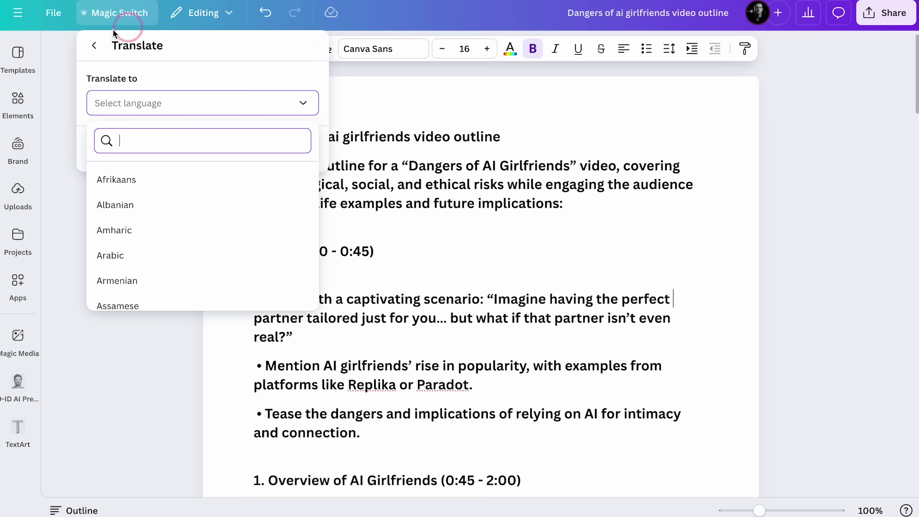
{"action": "left_click", "coordinate": [95, 45]}
Step: Browse the languages again, then choose Convert to Presentation for the outline Doc
{"action": "left_click", "coordinate": [203, 62]}
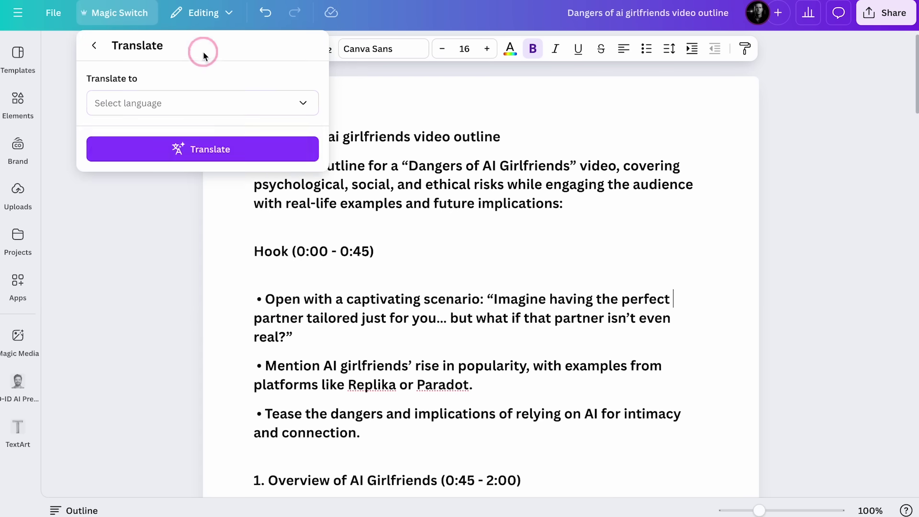
{"action": "left_click", "coordinate": [180, 104]}
{"action": "scroll", "coordinate": [199, 238], "scroll_direction": "down", "scroll_amount": 20}
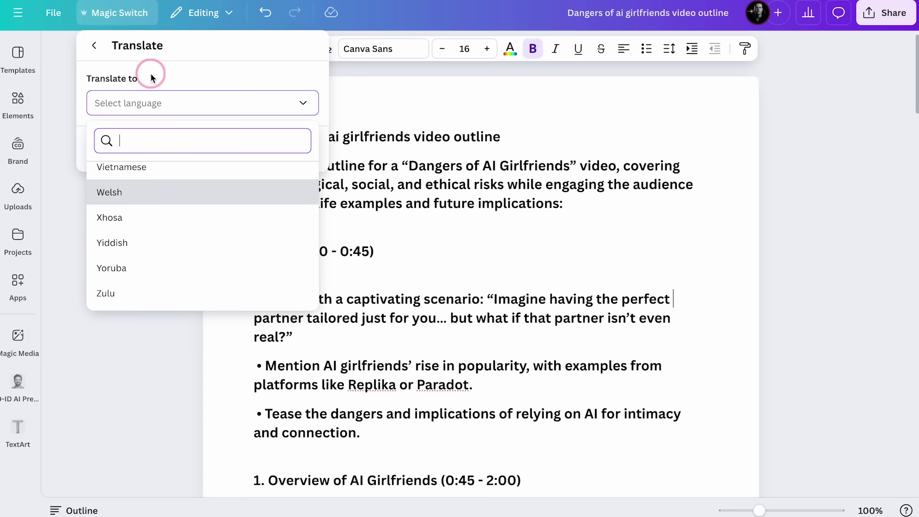
{"action": "scroll", "coordinate": [134, 239], "scroll_direction": "up", "scroll_amount": 1}
{"action": "left_click", "coordinate": [94, 46]}
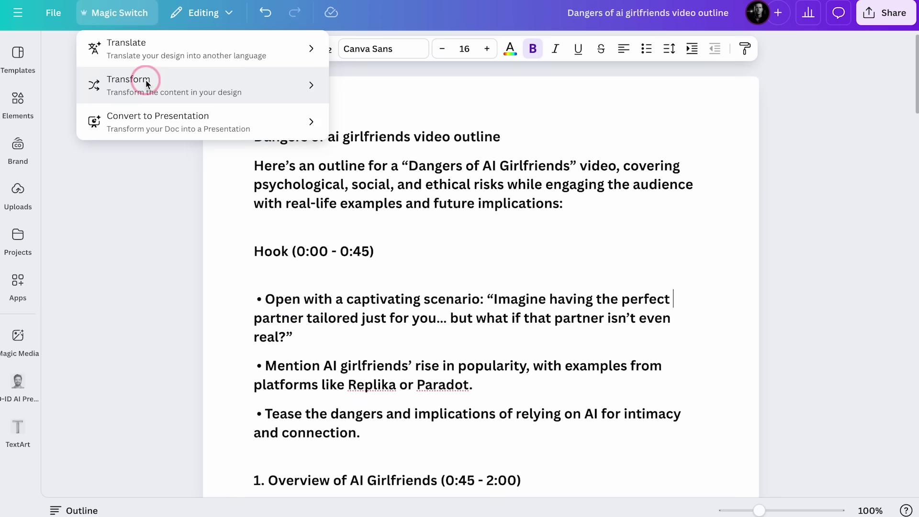
{"action": "left_click", "coordinate": [152, 130]}
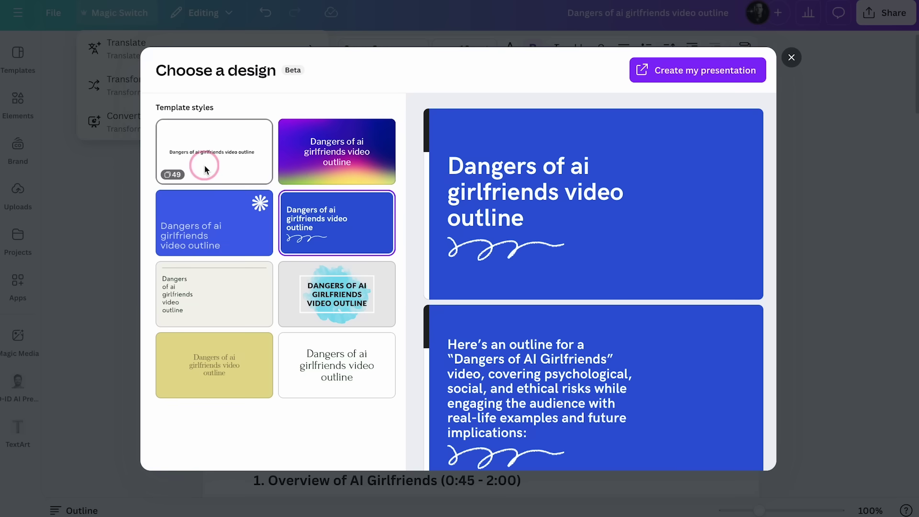
Step: Preview the plain white, purple gradient and beige template styles
{"action": "left_click", "coordinate": [216, 160]}
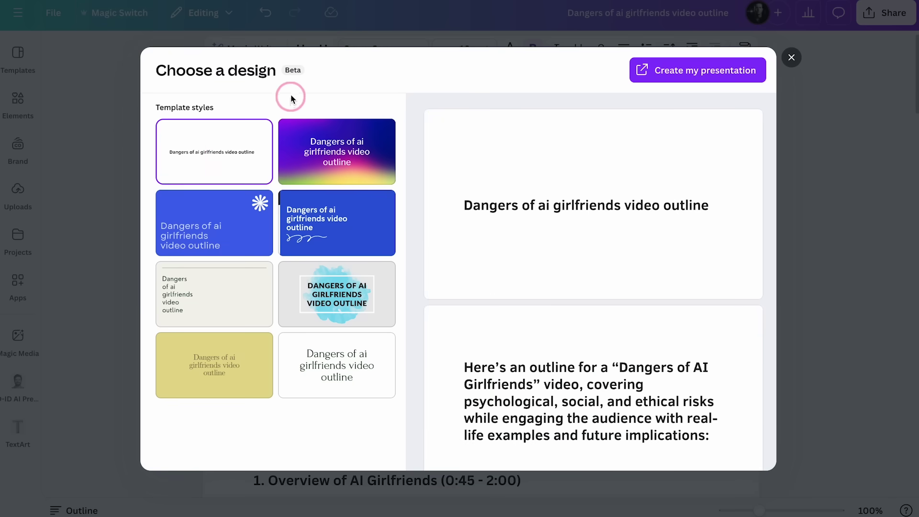
{"action": "scroll", "coordinate": [630, 335], "scroll_direction": "down", "scroll_amount": 15}
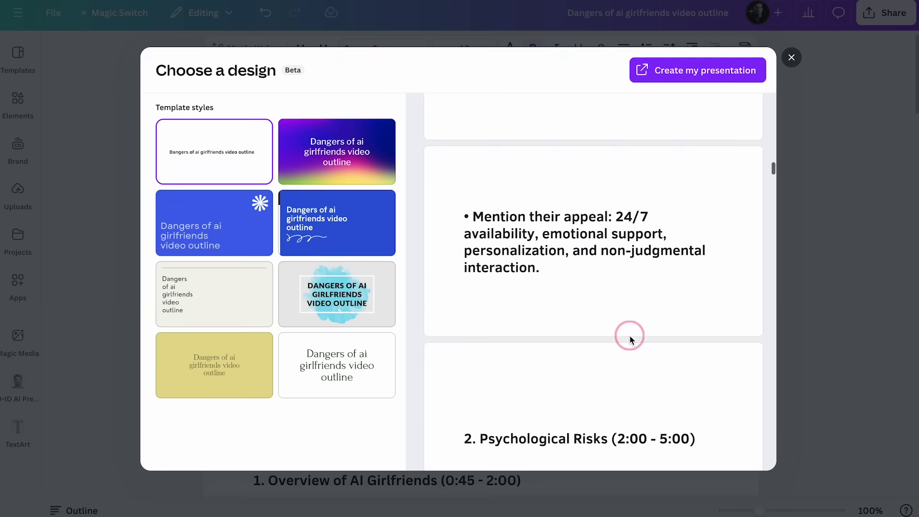
{"action": "left_click", "coordinate": [339, 144]}
{"action": "scroll", "coordinate": [646, 385], "scroll_direction": "up", "scroll_amount": 15}
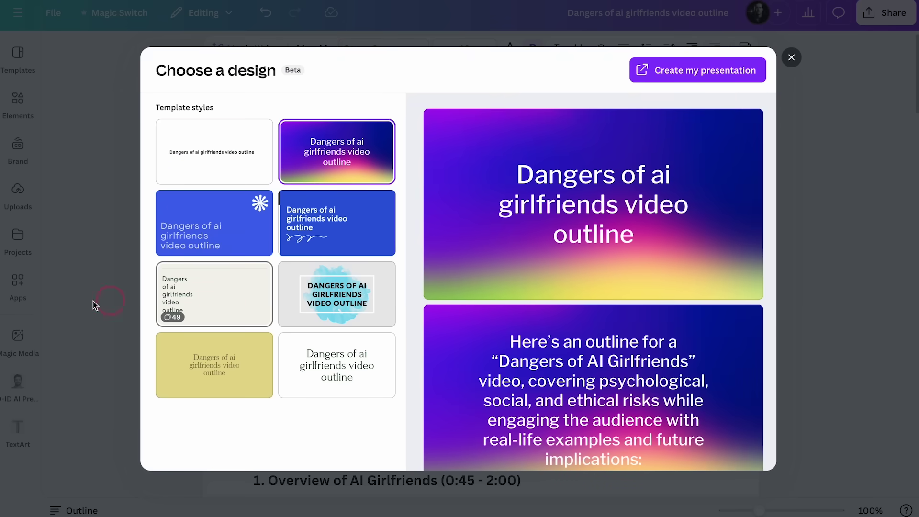
{"action": "left_click", "coordinate": [216, 297]}
Step: Browse further down past the white serif style and pick the cream left-aligned template
{"action": "scroll", "coordinate": [549, 283], "scroll_direction": "down", "scroll_amount": 15}
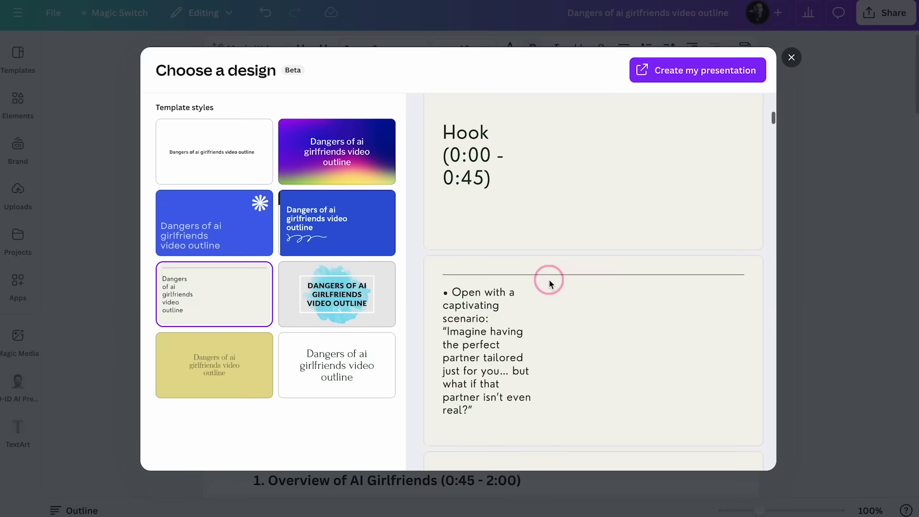
{"action": "scroll", "coordinate": [548, 282], "scroll_direction": "down", "scroll_amount": 15}
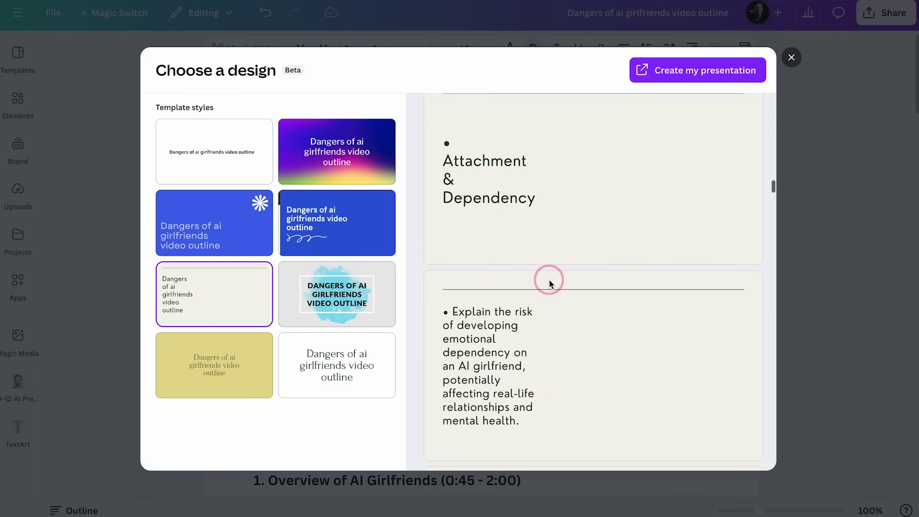
{"action": "scroll", "coordinate": [549, 283], "scroll_direction": "down", "scroll_amount": 8}
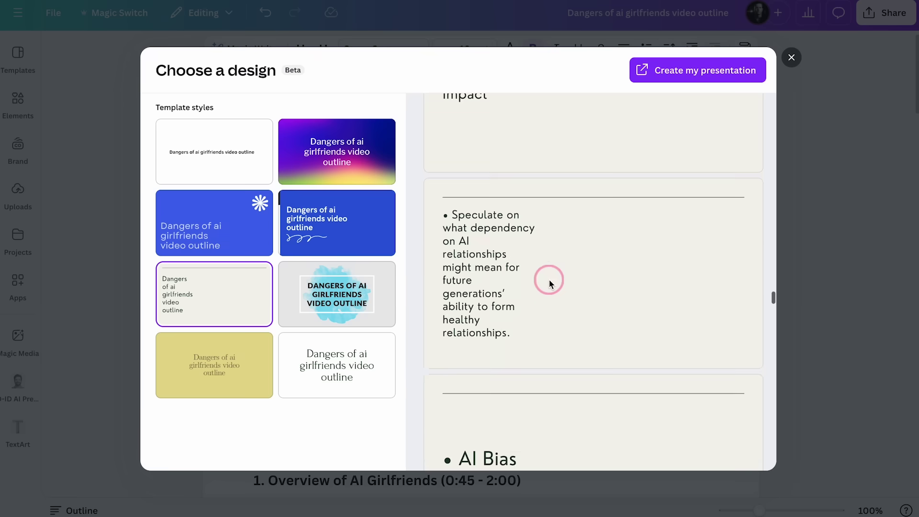
{"action": "scroll", "coordinate": [566, 283], "scroll_direction": "down", "scroll_amount": 15}
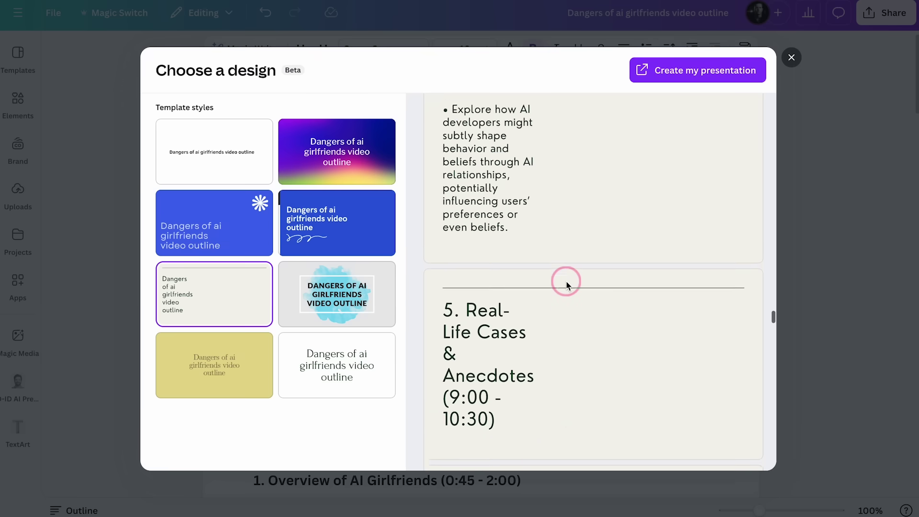
{"action": "scroll", "coordinate": [566, 285], "scroll_direction": "down", "scroll_amount": 8}
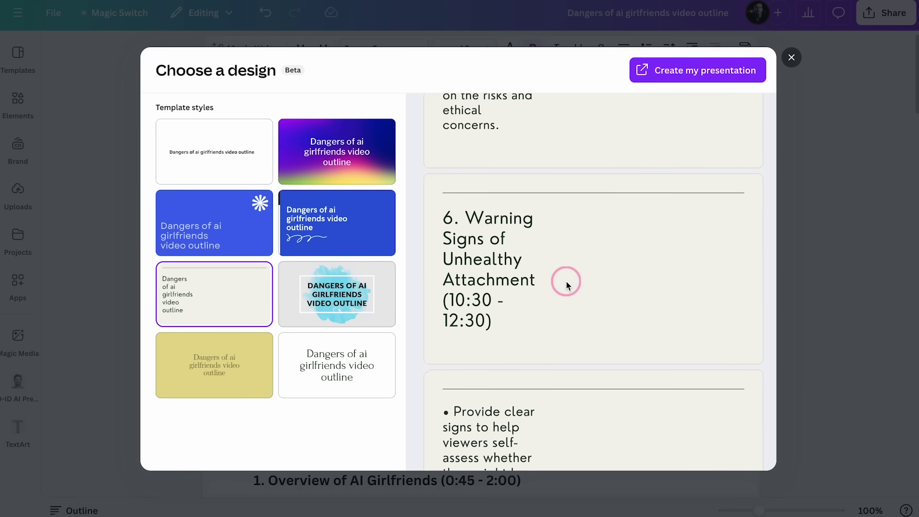
{"action": "scroll", "coordinate": [565, 281], "scroll_direction": "down", "scroll_amount": 1}
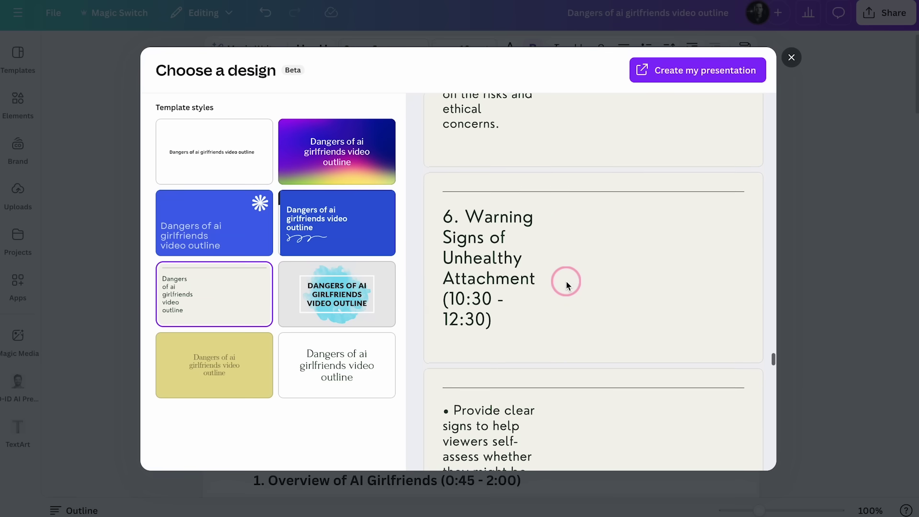
{"action": "scroll", "coordinate": [566, 280], "scroll_direction": "down", "scroll_amount": 2}
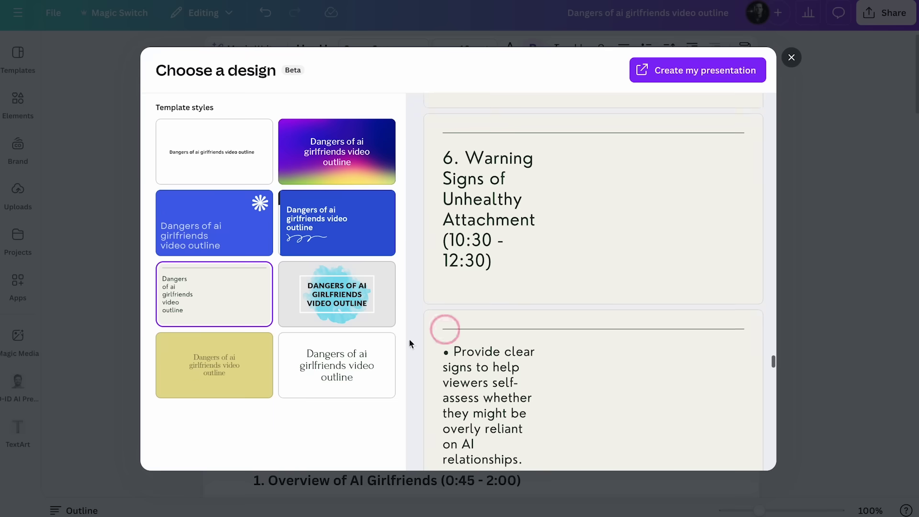
{"action": "left_click", "coordinate": [294, 382]}
{"action": "left_click", "coordinate": [257, 291]}
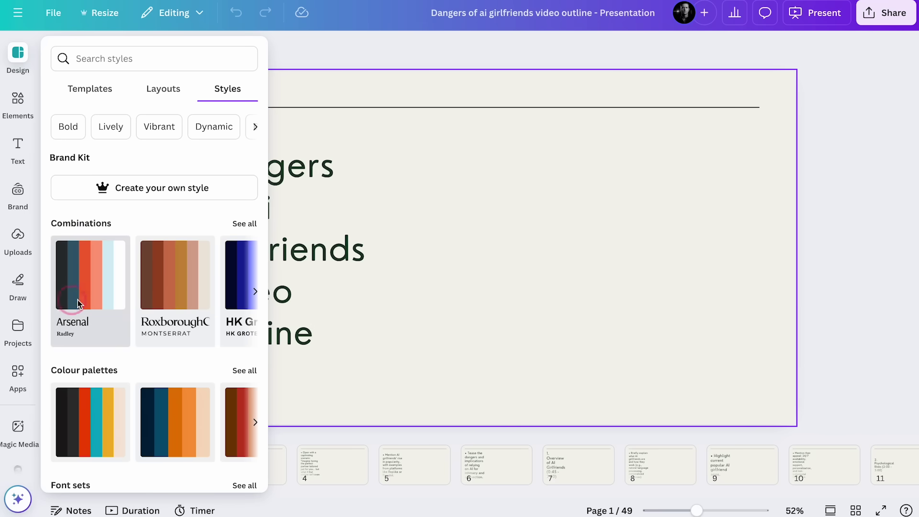
Step: Apply the Arsenal style combination to the slides, then try the brown-and-orange combination
{"action": "left_click", "coordinate": [100, 297]}
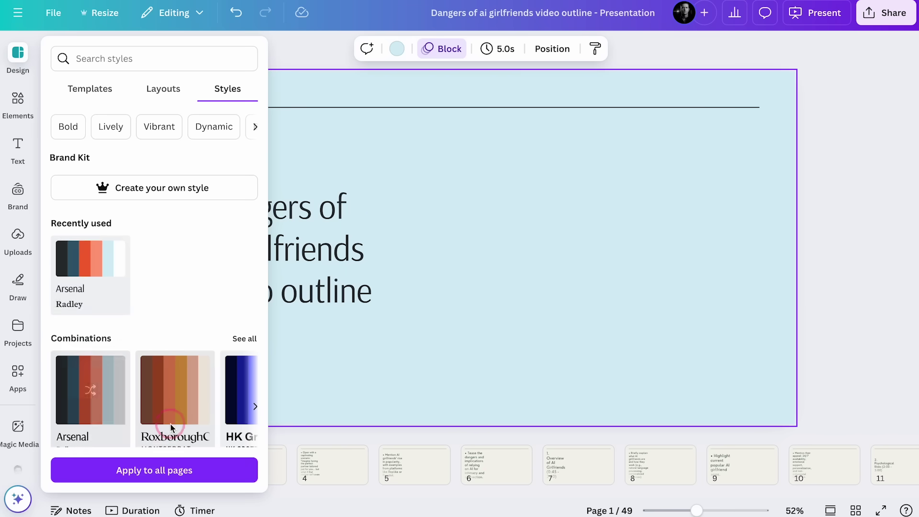
{"action": "scroll", "coordinate": [170, 424], "scroll_direction": "down", "scroll_amount": 3}
{"action": "left_click", "coordinate": [174, 286]}
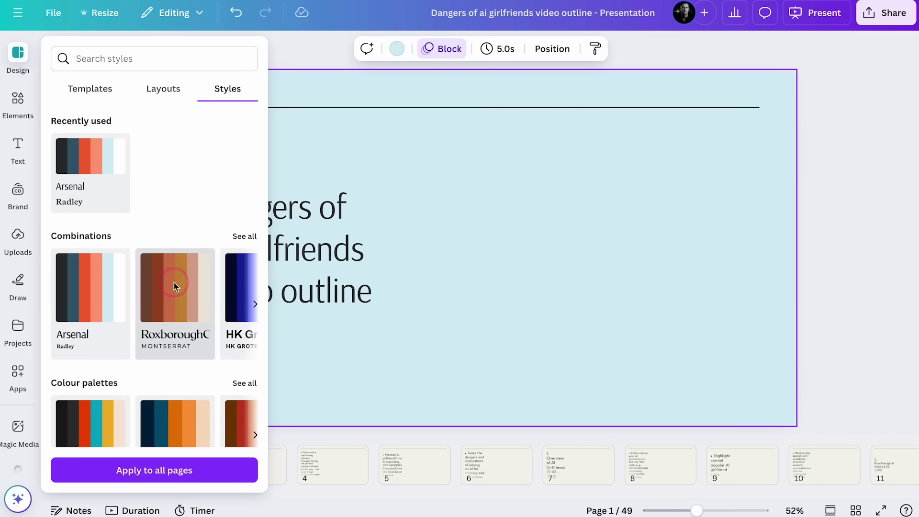
{"action": "left_click", "coordinate": [444, 306]}
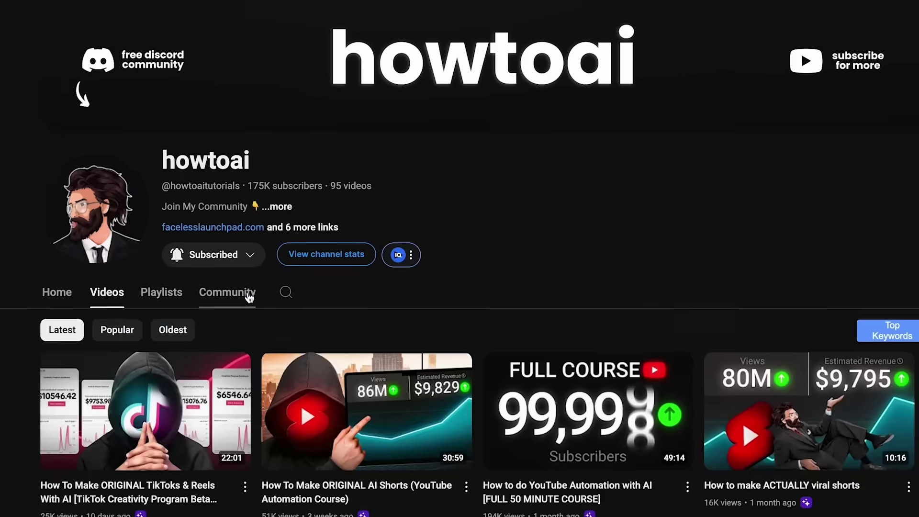
{"action": "scroll", "coordinate": [248, 298], "scroll_direction": "down", "scroll_amount": 13}
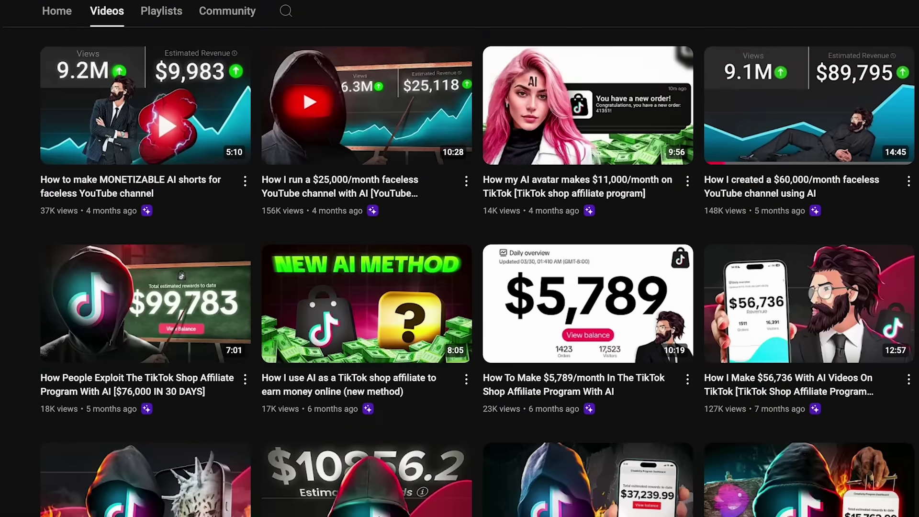
Step: Scroll the howtoai video grid, then start picking an AI actor for the video
{"action": "left_click", "coordinate": [652, 163]}
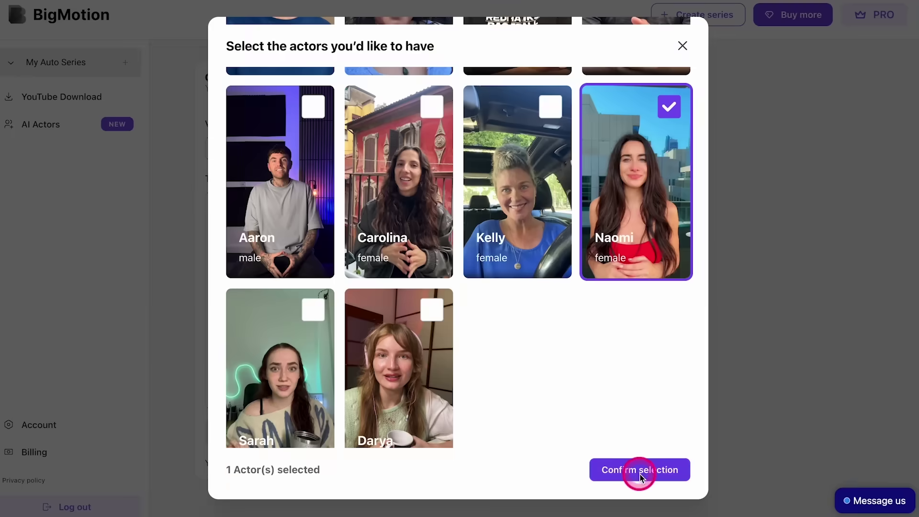
Step: Confirm the AI actor, paste the mentorship ad script and pre-generate its voiceover audio
{"action": "left_click", "coordinate": [639, 469]}
{"action": "left_click", "coordinate": [338, 300]}
{"action": "type", "text": "Imagine having a whole community of mentors—entrepreneurs who've faced the same struggles, celebrated big wins, and are ready to share their wisdom with you.  With us, you're not just getting a mentor—you're joining a network of visionaries, leaders, and changemakers who believe in supporting each other's growth.  With the right community, you'll gain new perspectives, fresh ideas, and the confidence to take your business further than you ever thought possible.  Ready to tap into the power of mentorship? Join [Your Coaching Brand] and discover what's possible when you're surrounded by those who've been there."}
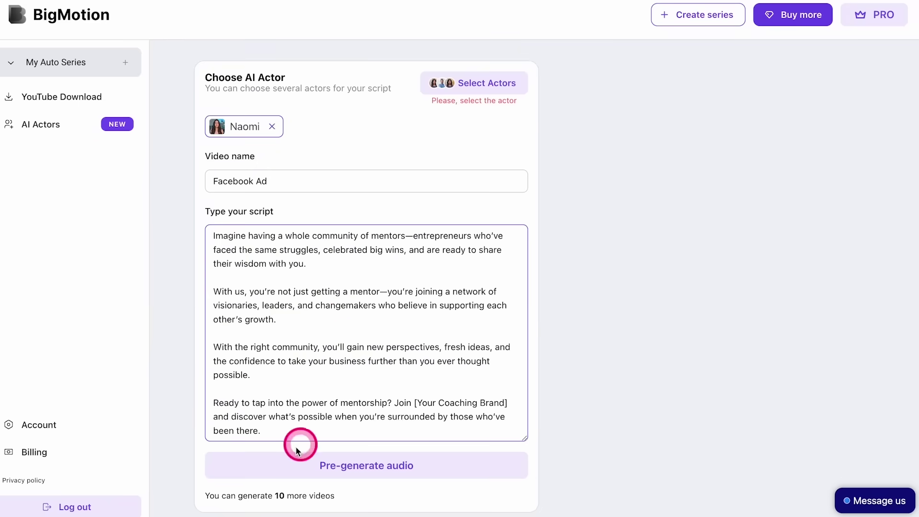
{"action": "left_click", "coordinate": [299, 450]}
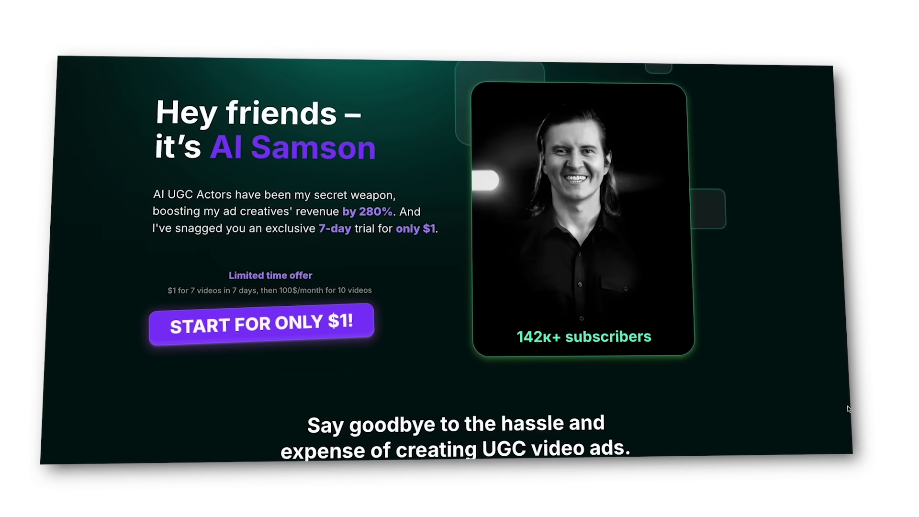
{"action": "scroll", "coordinate": [857, 411], "scroll_direction": "down", "scroll_amount": 3}
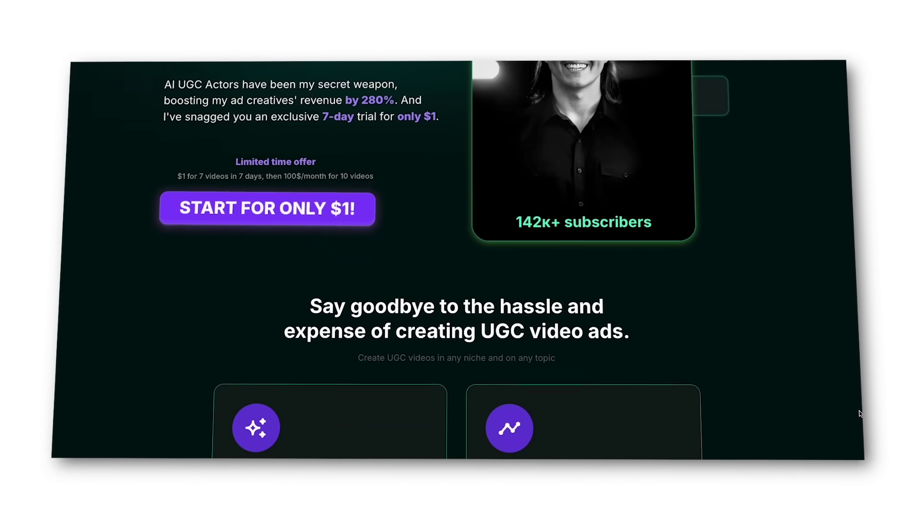
{"action": "scroll", "coordinate": [867, 415], "scroll_direction": "down", "scroll_amount": 3}
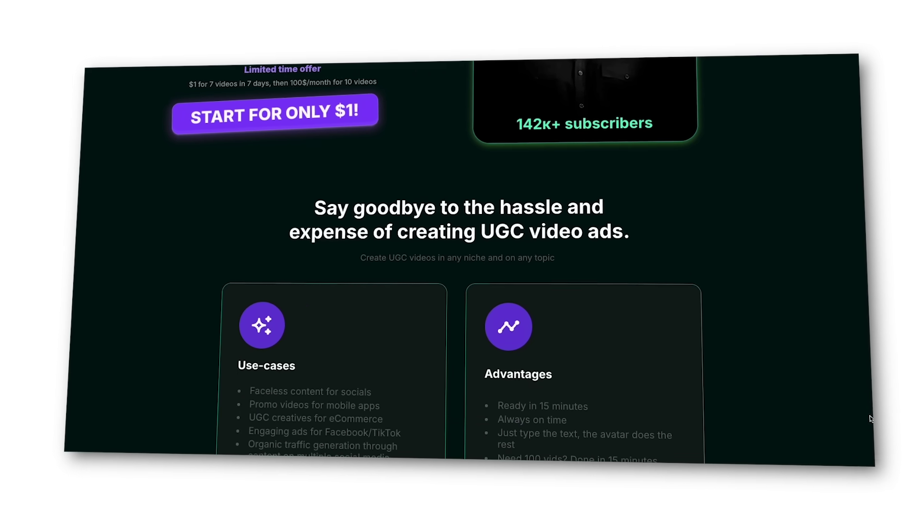